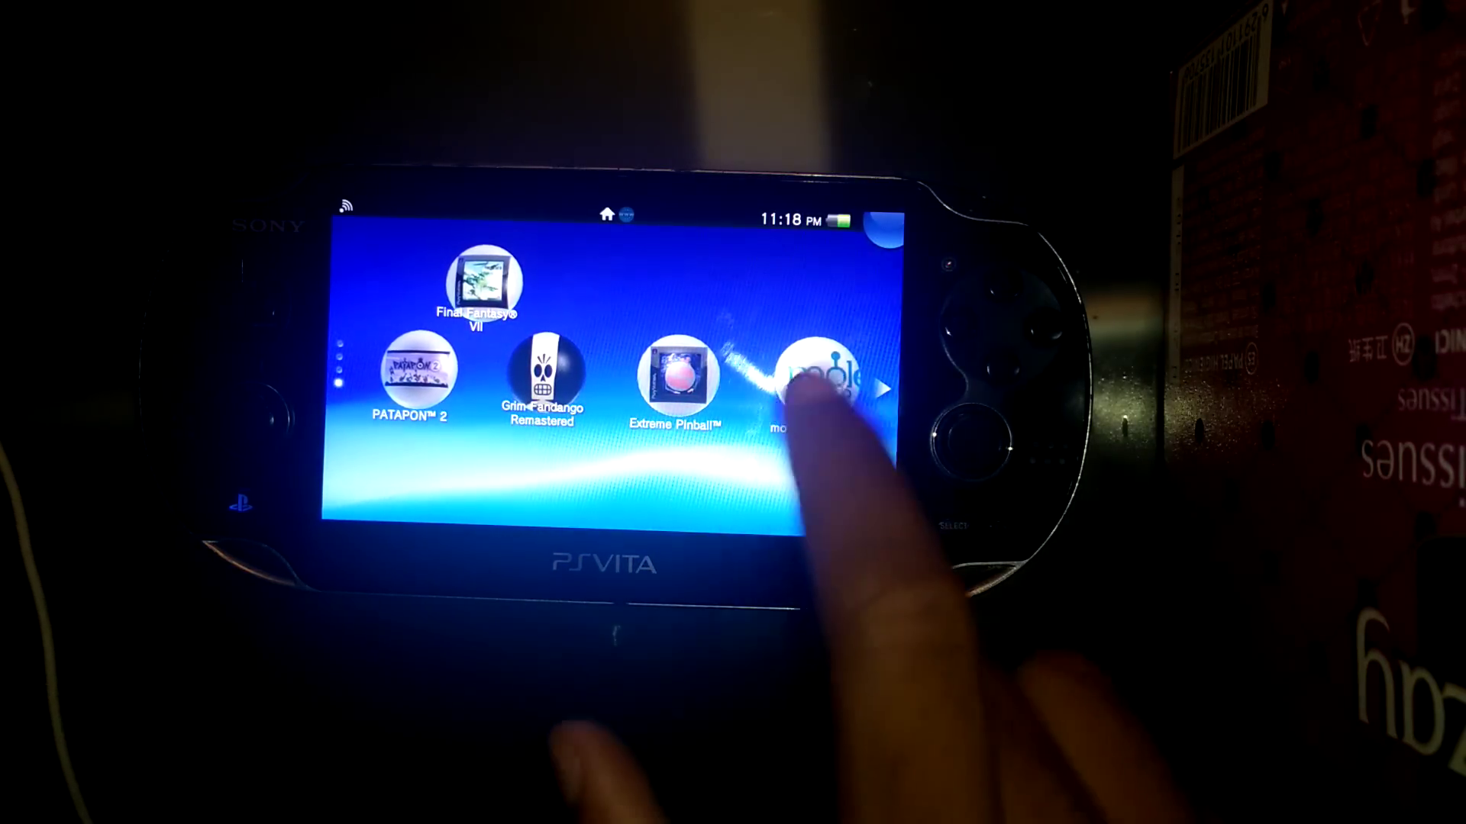
click(812, 374)
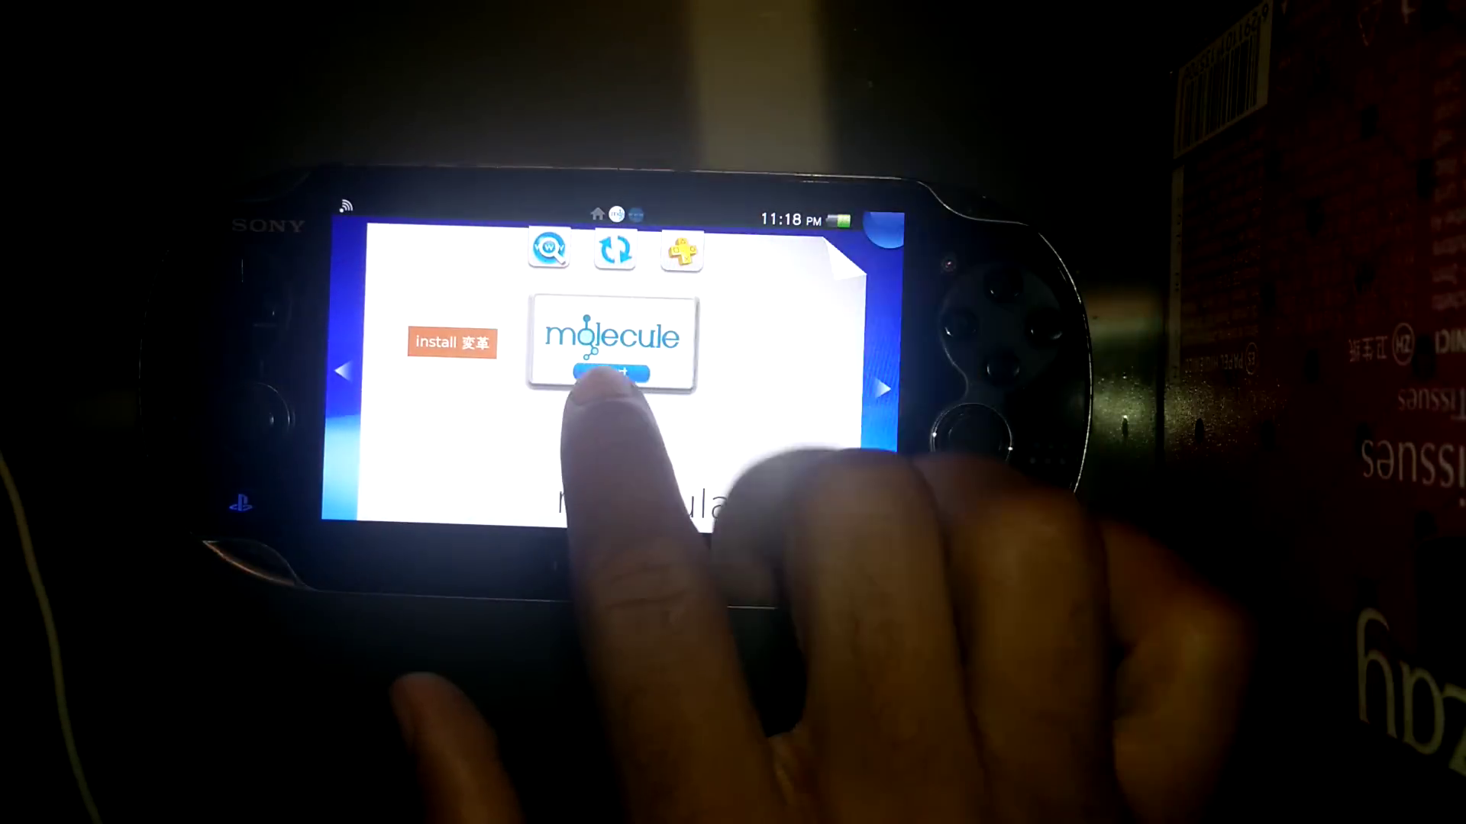
click(611, 372)
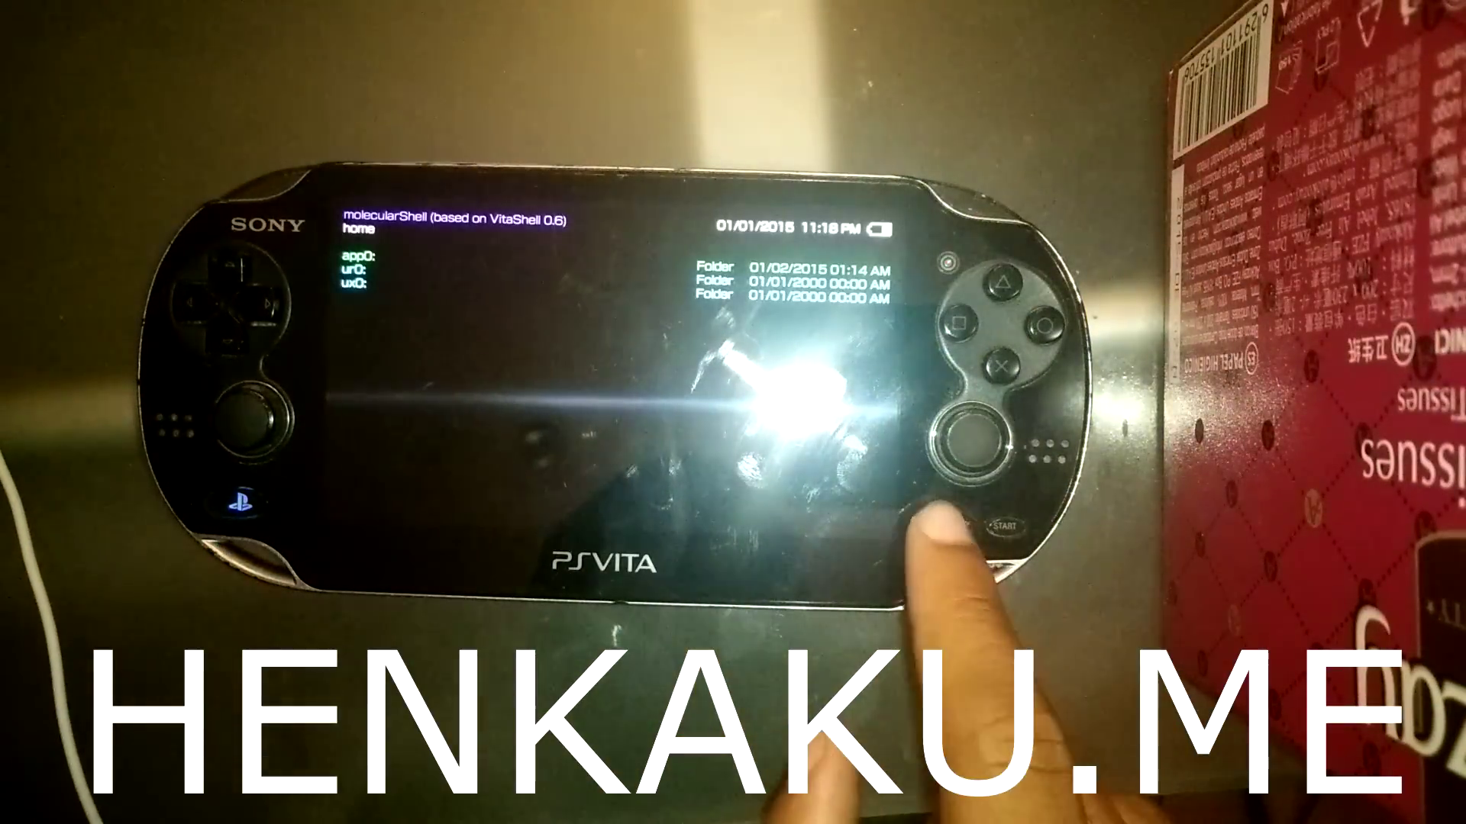
click(950, 525)
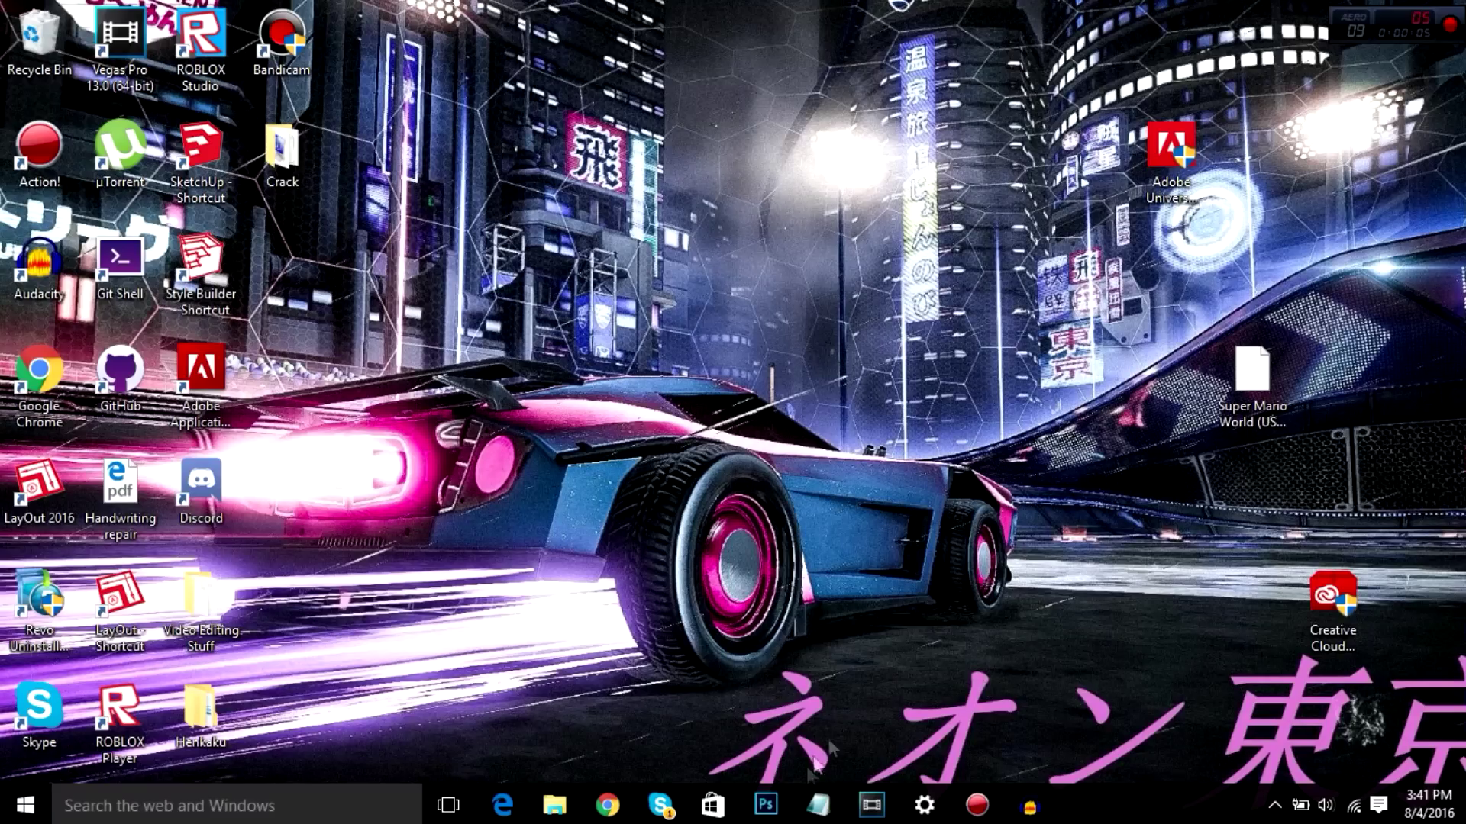
click(818, 806)
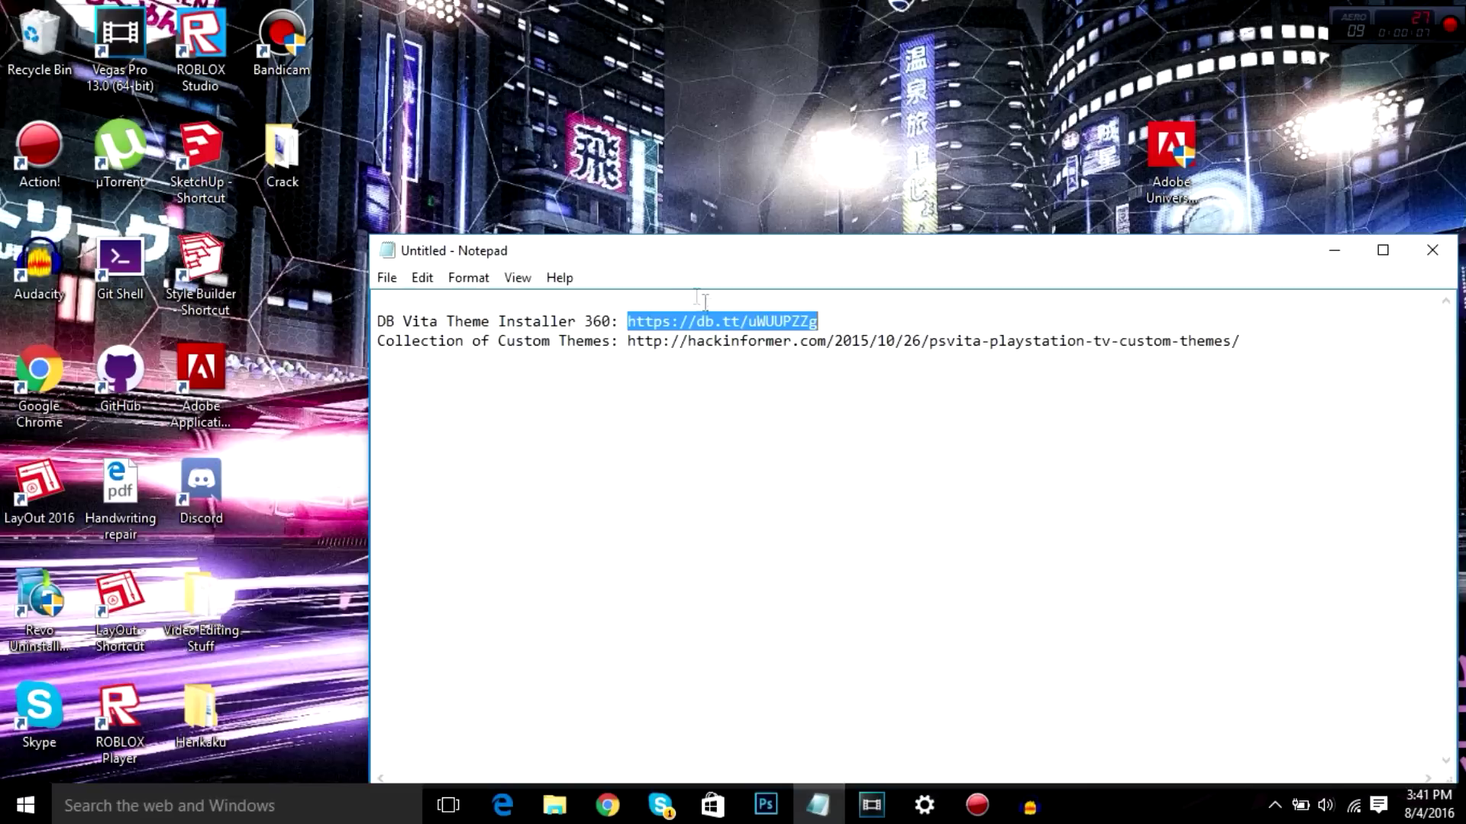
right_click(714, 317)
click(774, 383)
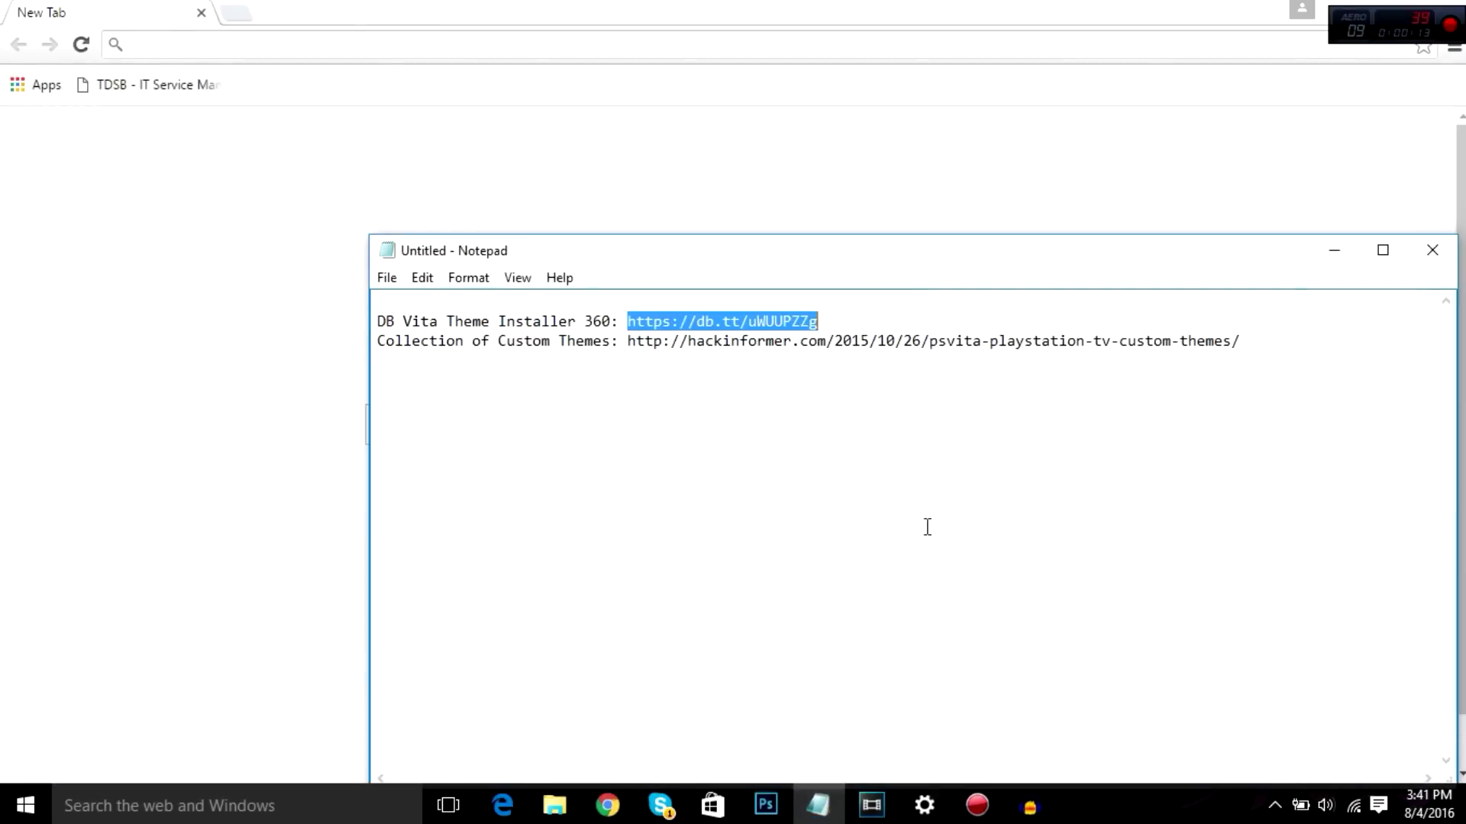
click(494, 35)
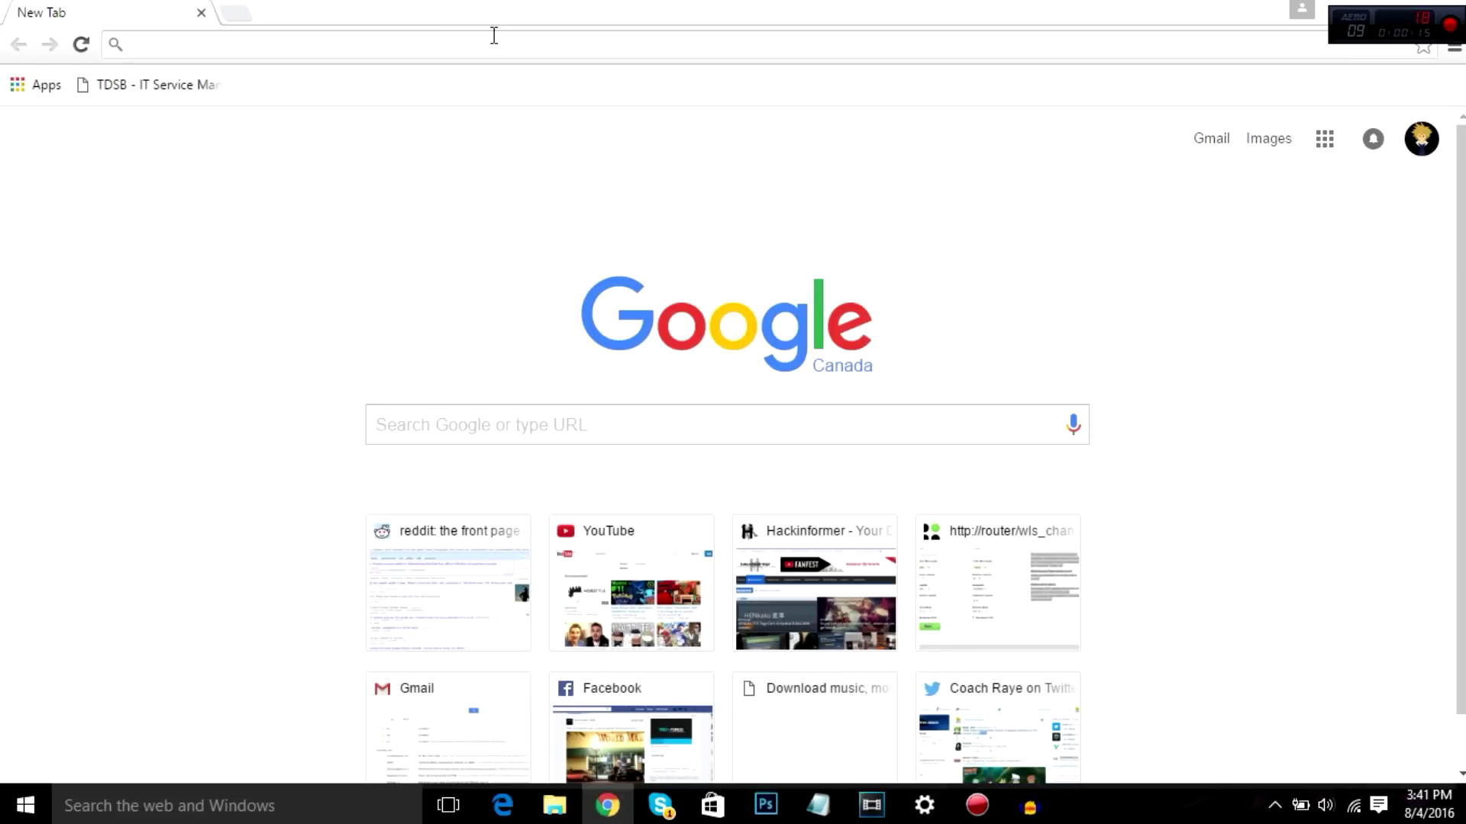
key(ctrl+v)
key(Return)
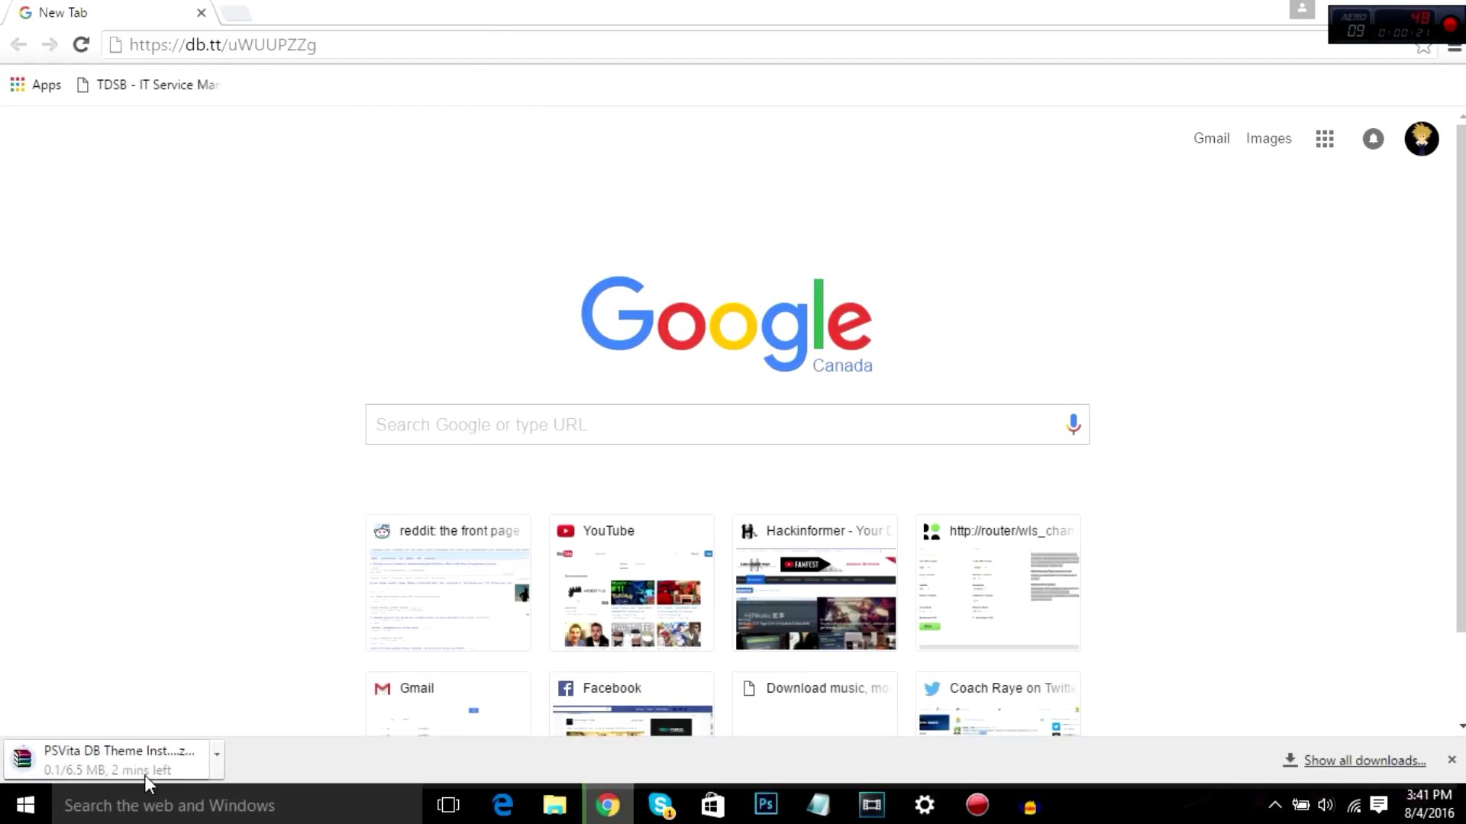
click(216, 760)
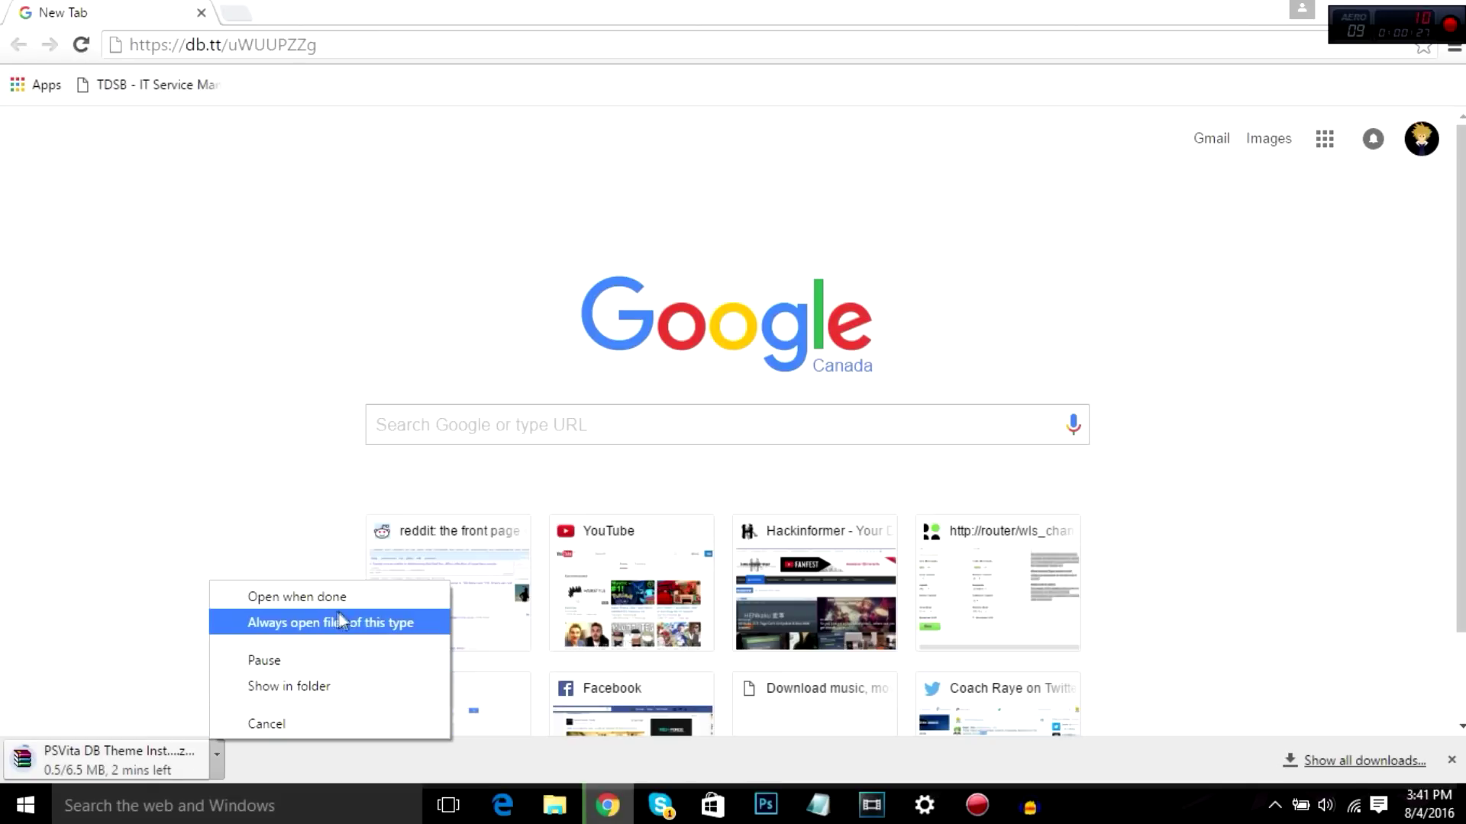
click(282, 721)
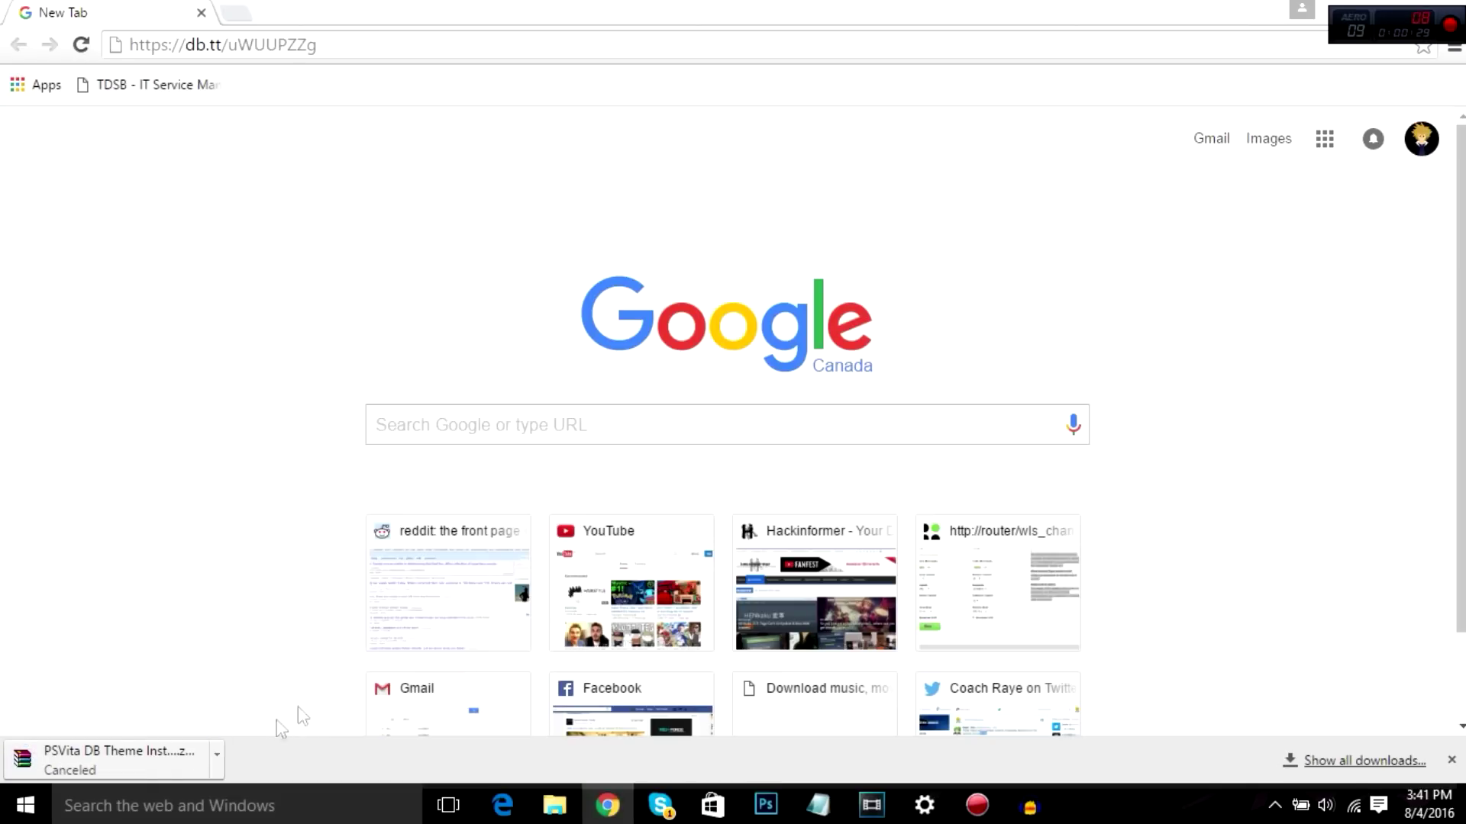
Open the already downloaded PSVita DB Theme Installer 360 (3).zip from the browser's download list
click(1453, 47)
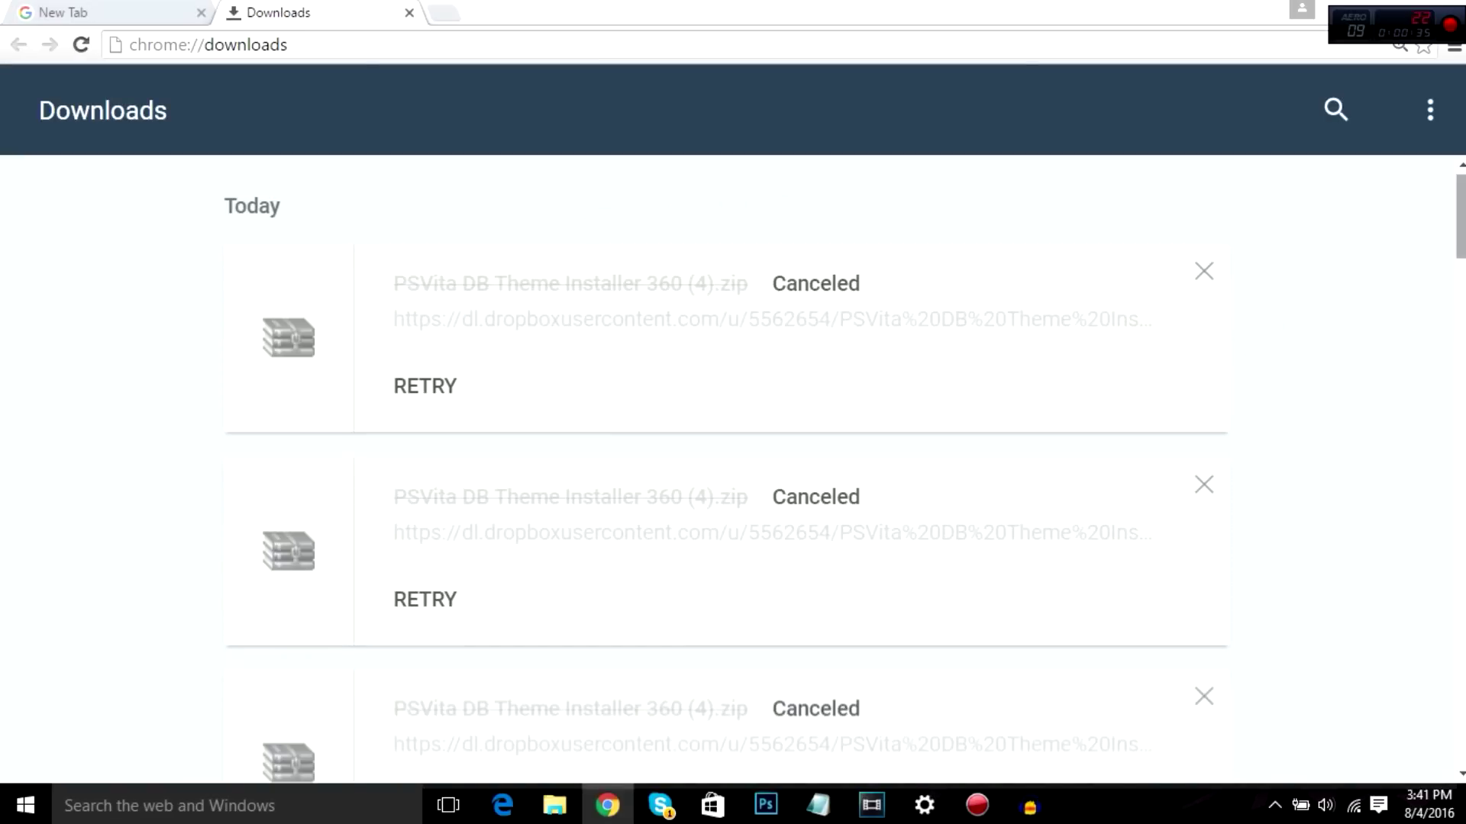
scroll(725, 466, down, 12)
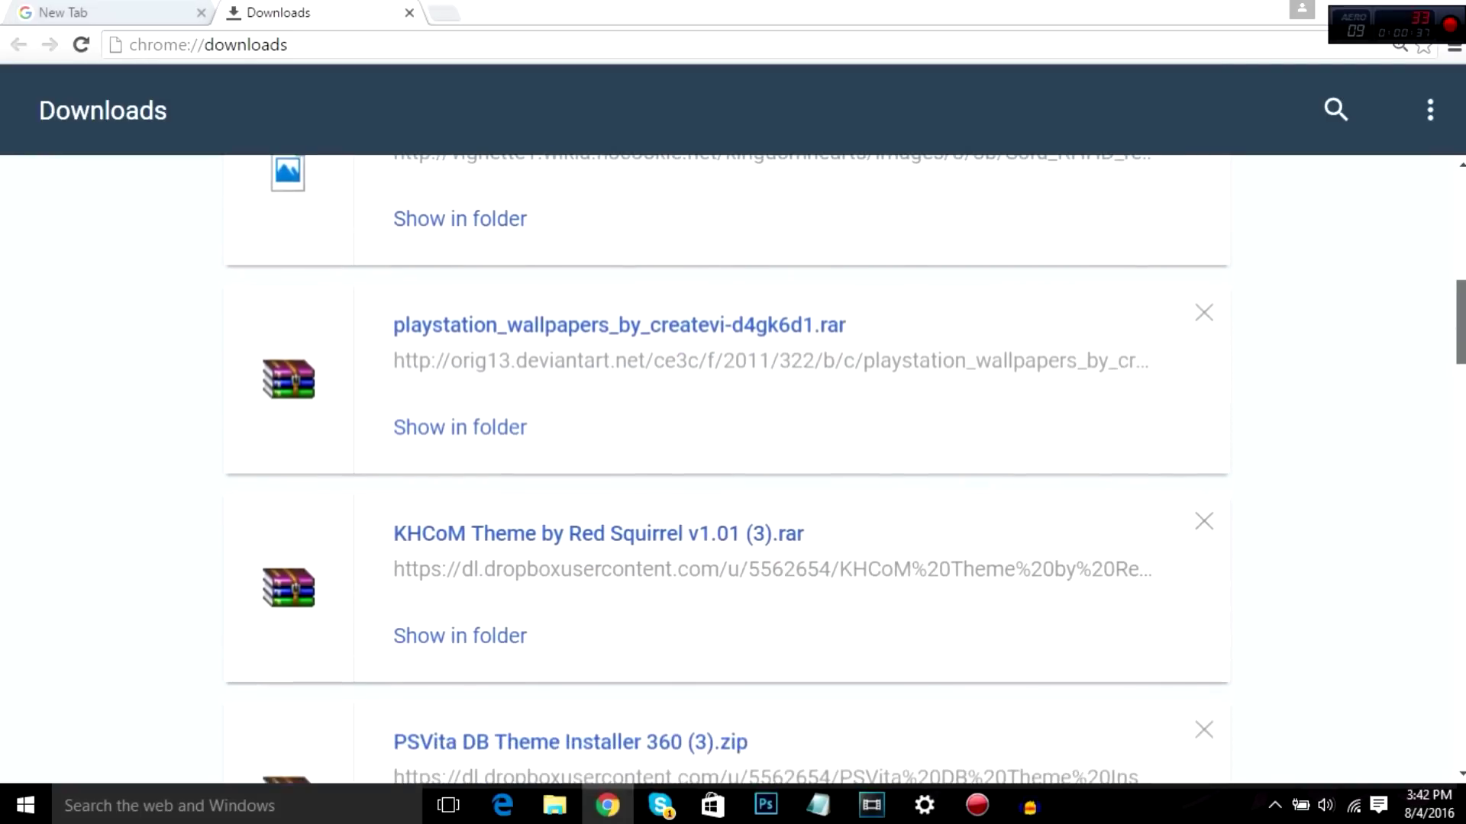
scroll(725, 466, down, 5)
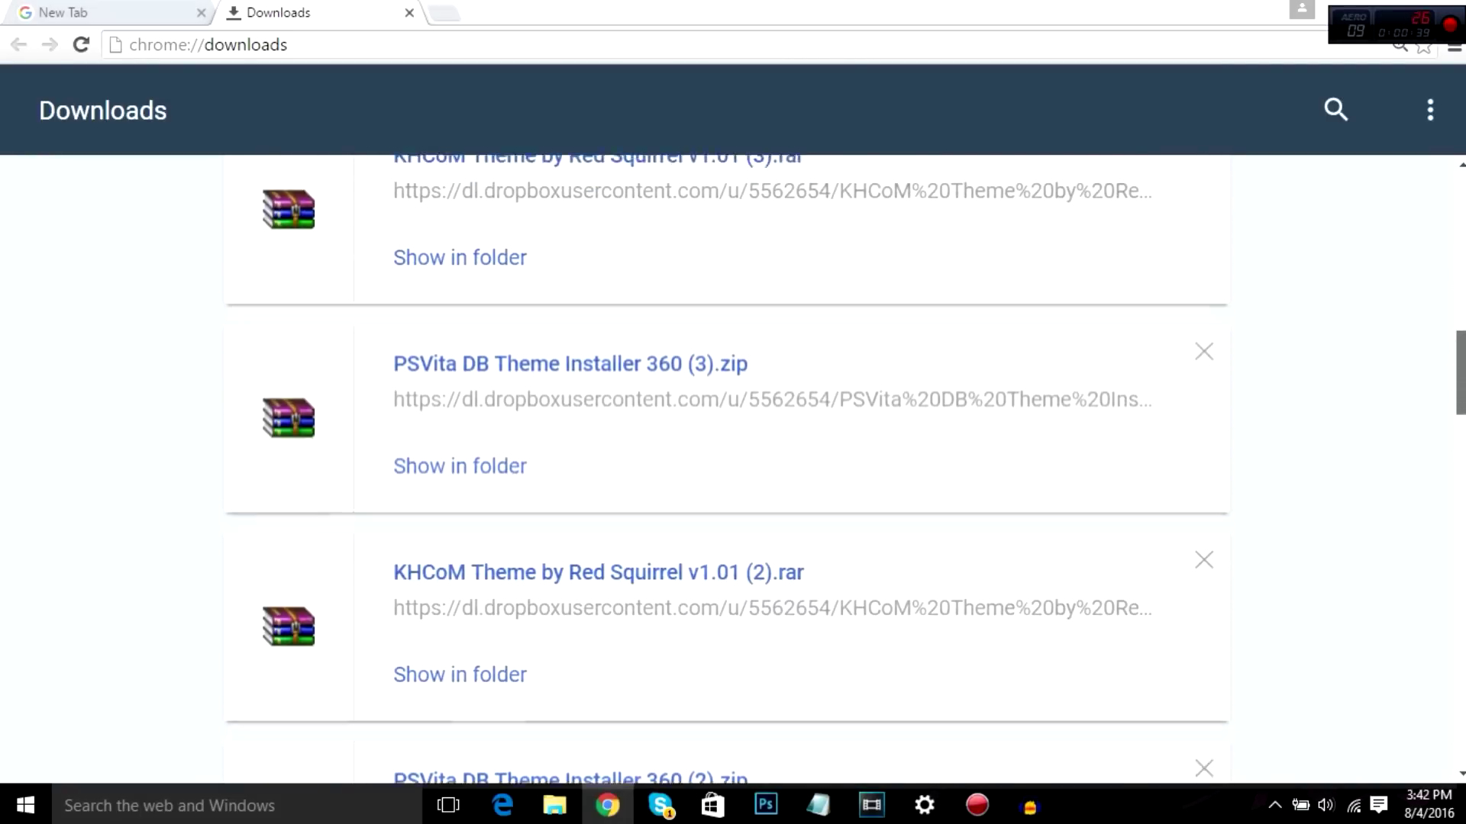
scroll(491, 351, down, 1)
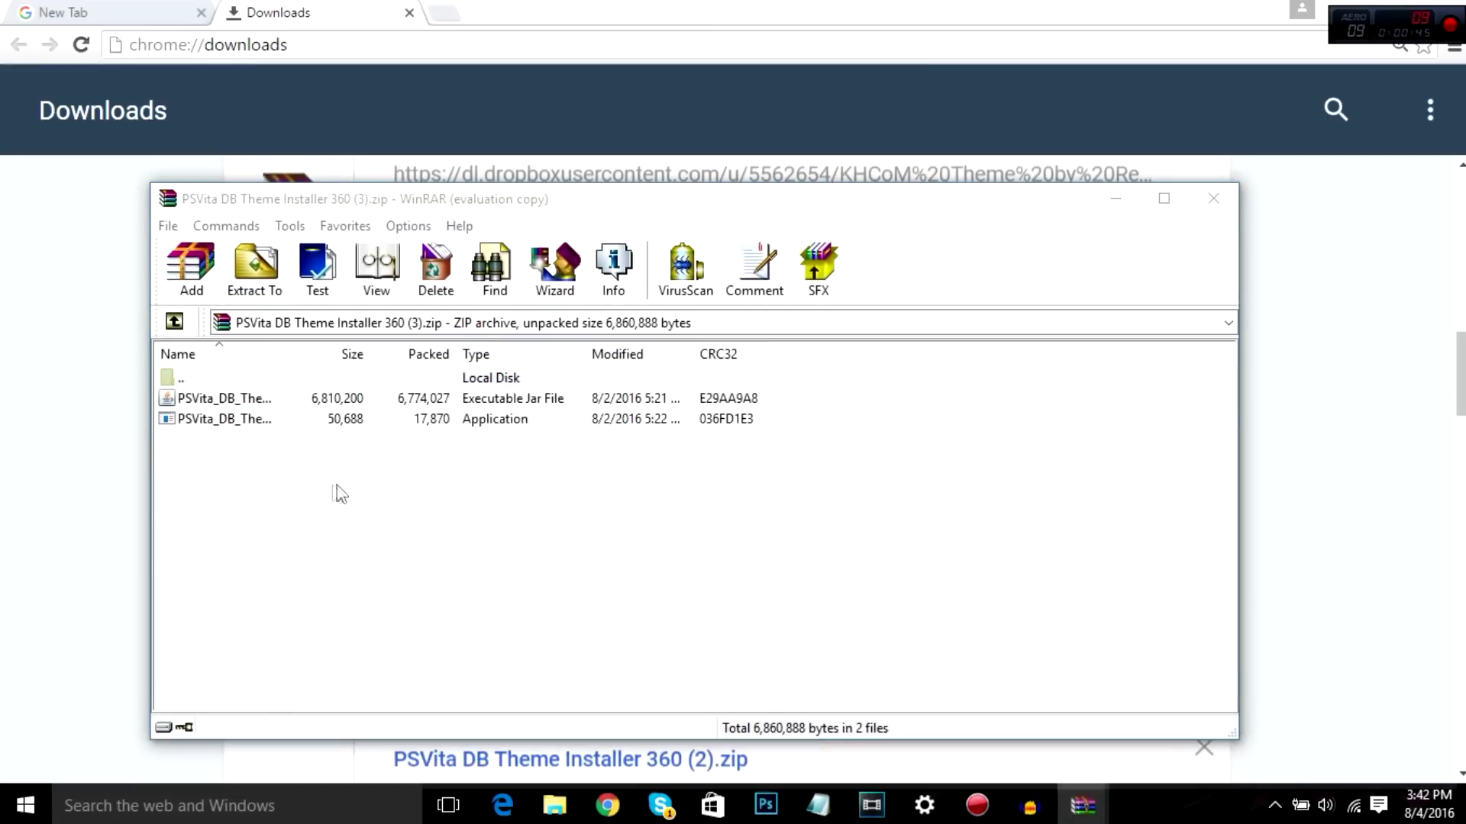
Create a new folder on the desktop named Theme Installer 360 Vita
key(super+d)
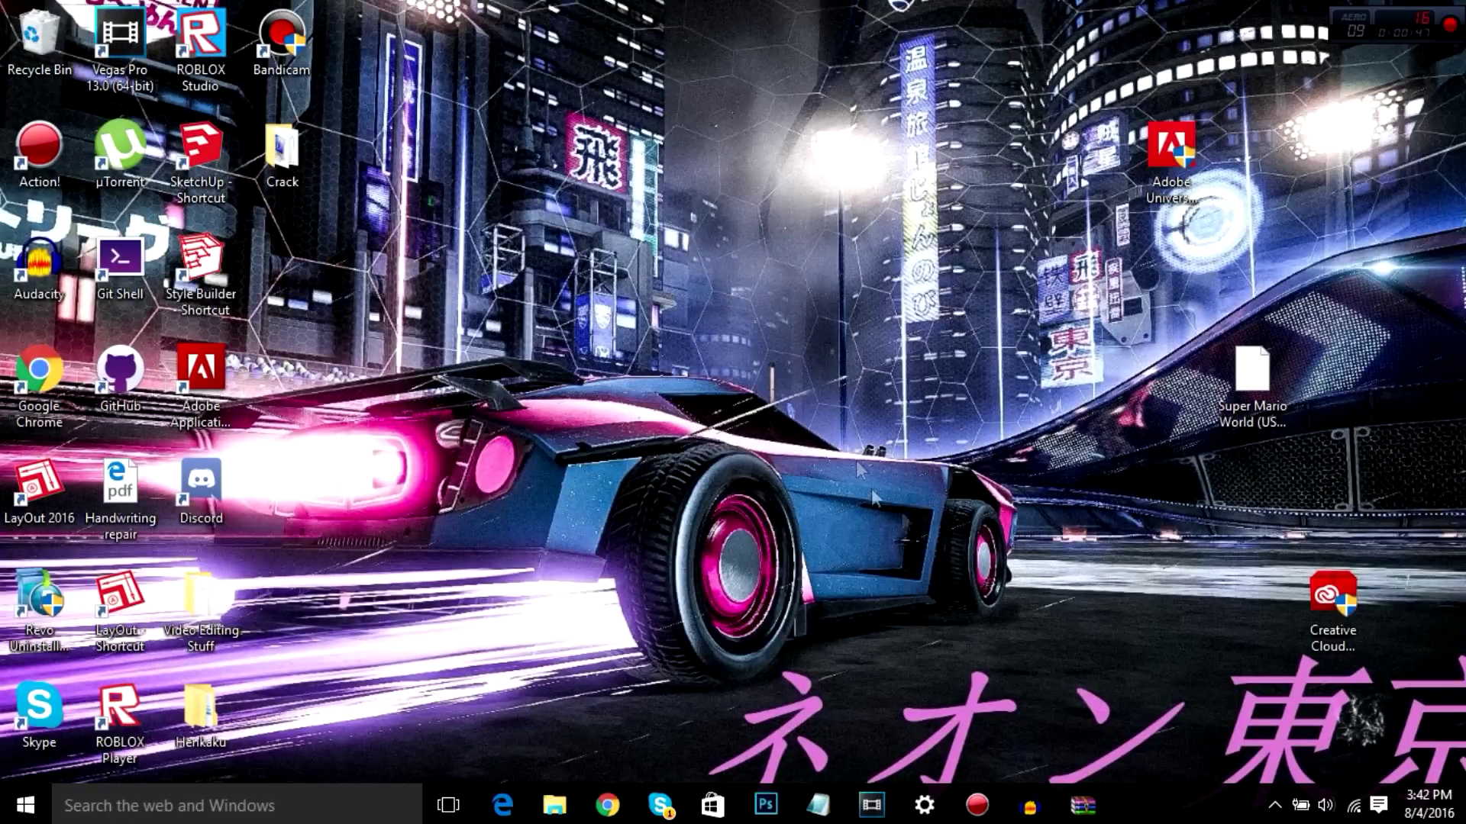
right_click(566, 177)
mouse_move(760, 385)
click(890, 384)
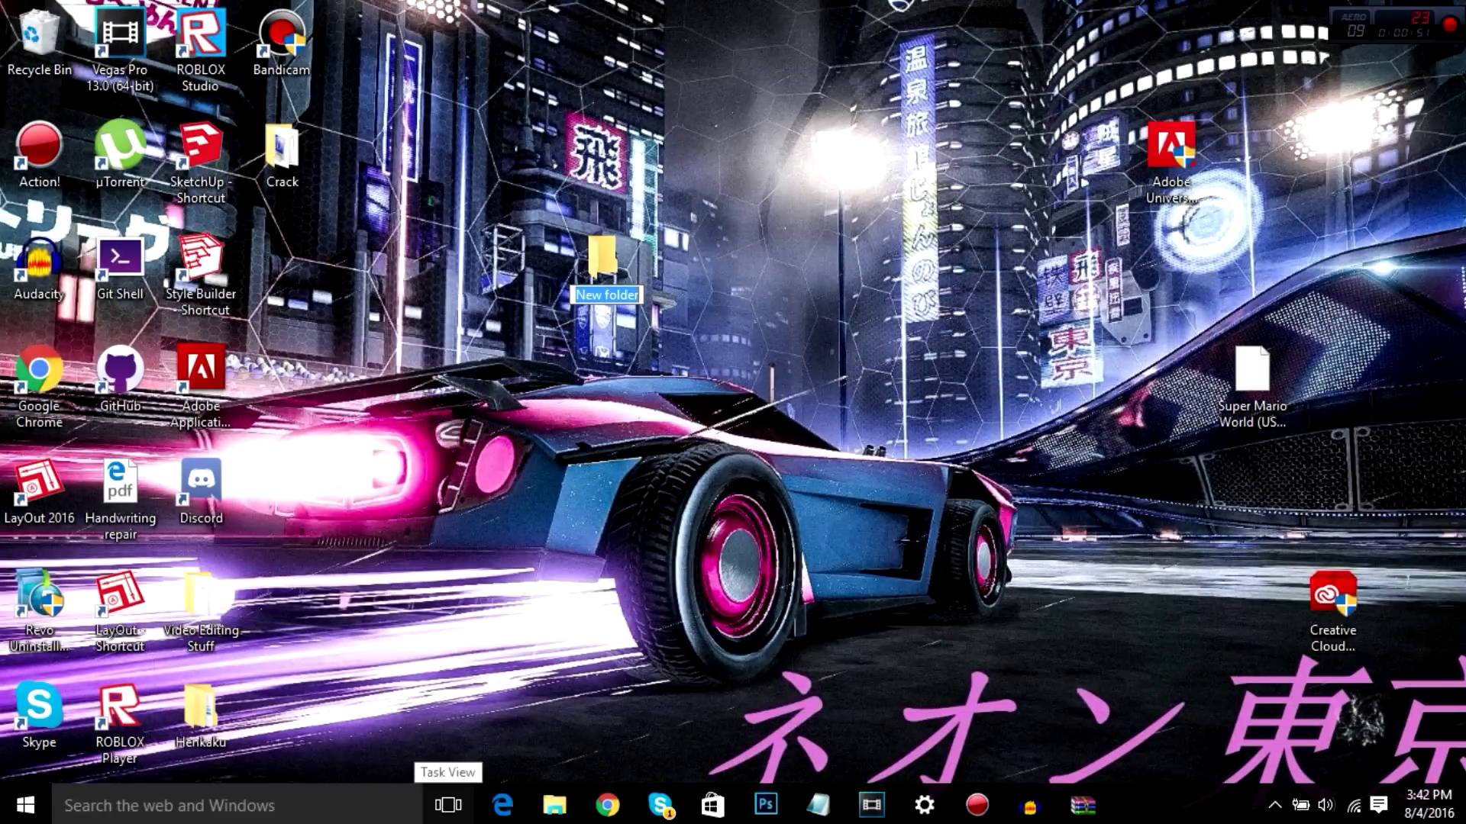
text(Theme Installer 360 Vita)
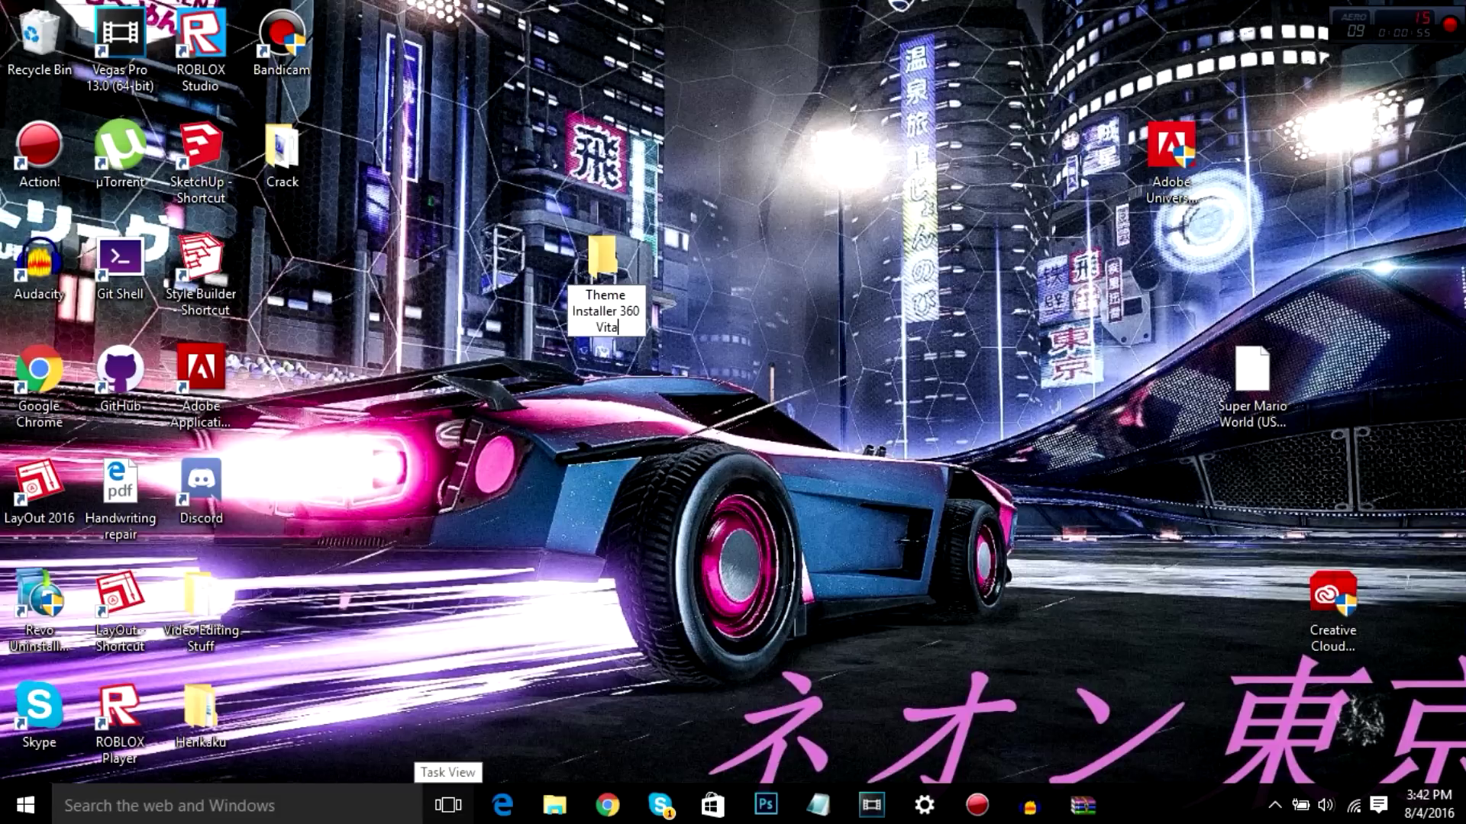
key(Return)
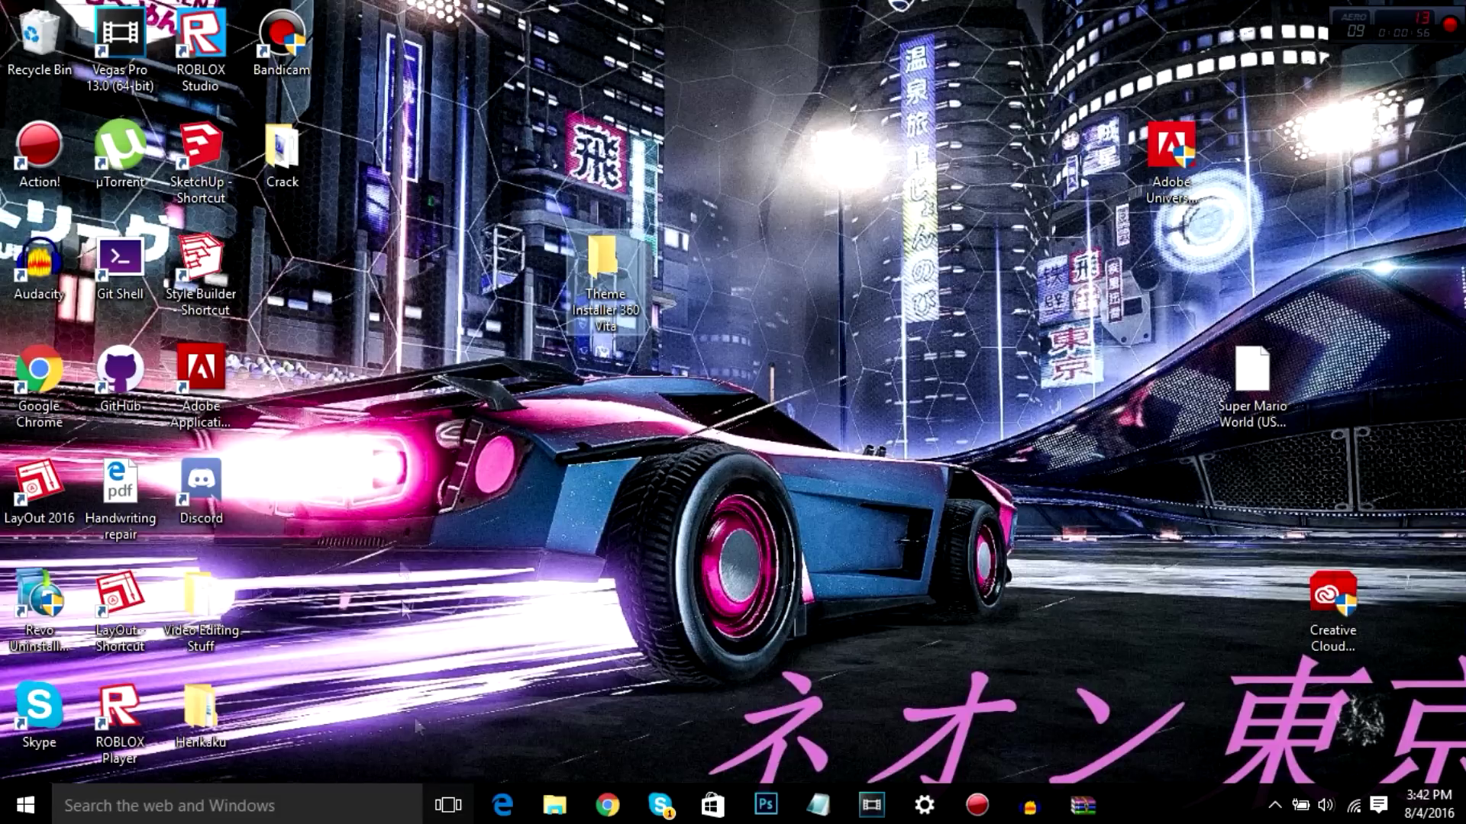
Extract both PSVita_DB_Theme_Installer_360 files from the WinRAR archive into the Theme Installer 360 Vita desktop folder and close the archive
click(1083, 805)
click(1064, 653)
click(1074, 693)
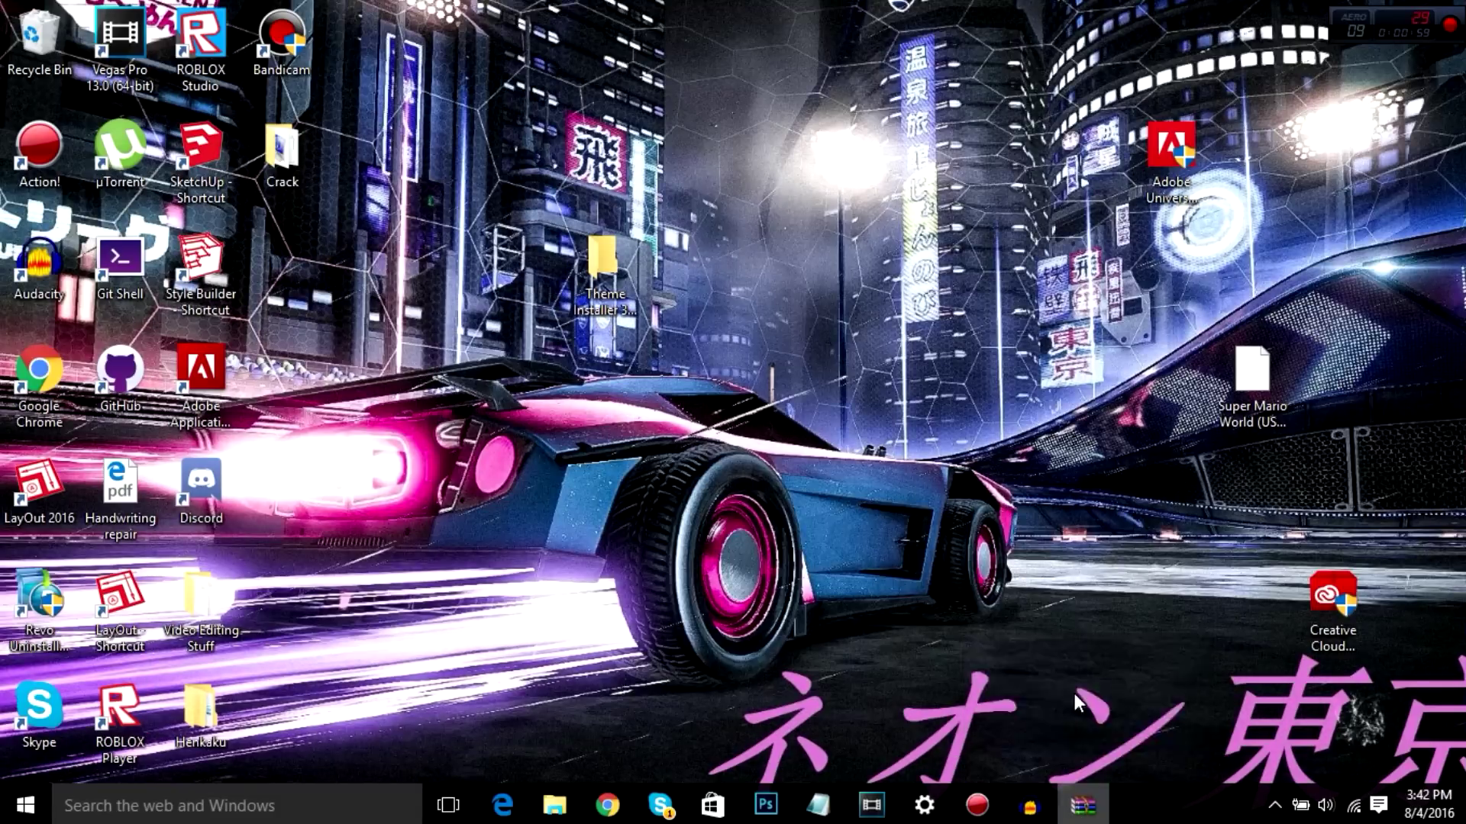
drag(962, 214, 1384, 255)
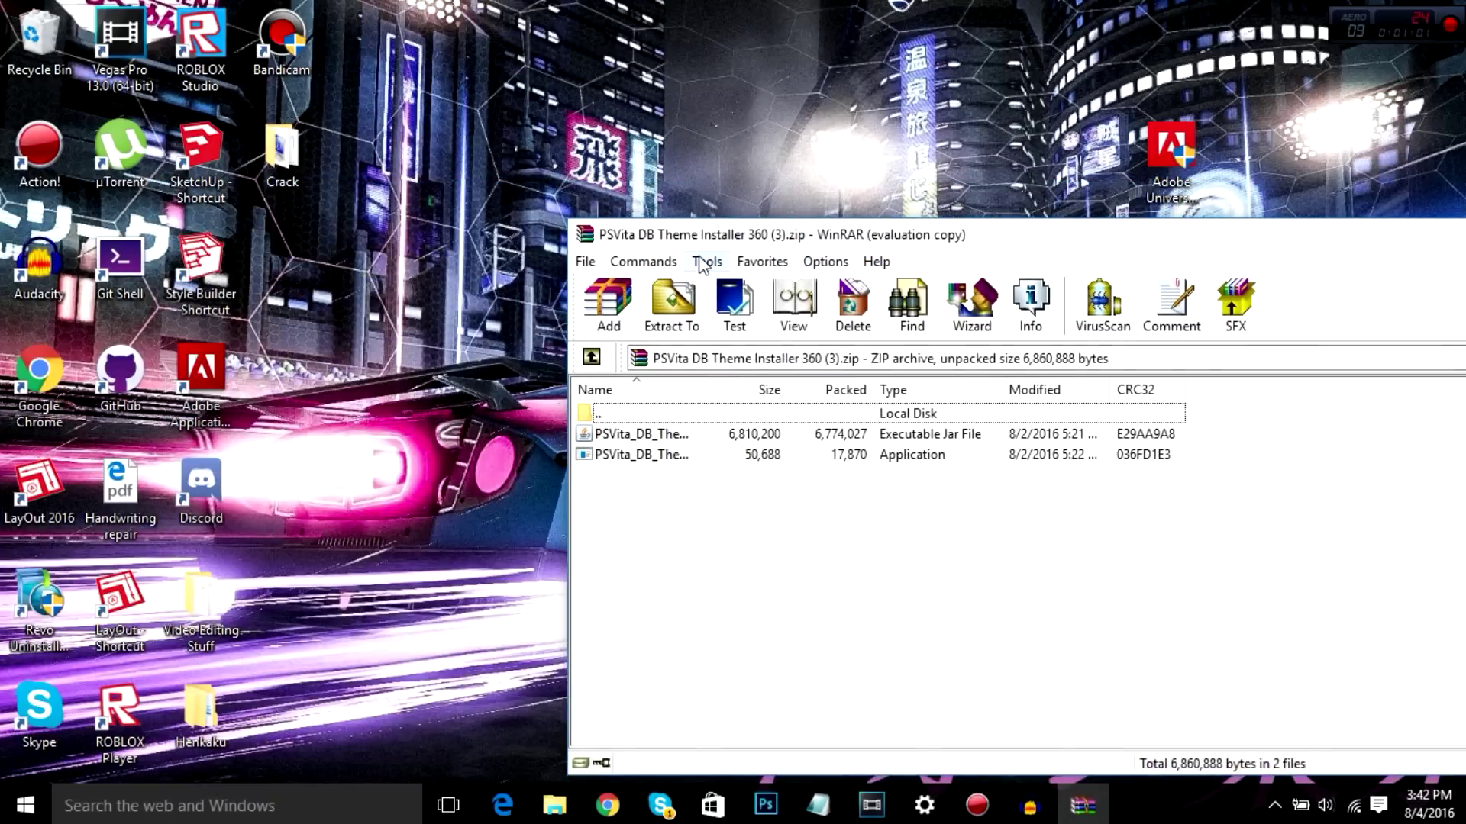
drag(670, 238, 1461, 205)
click(708, 307)
drag(890, 324, 876, 260)
drag(836, 214, 596, 301)
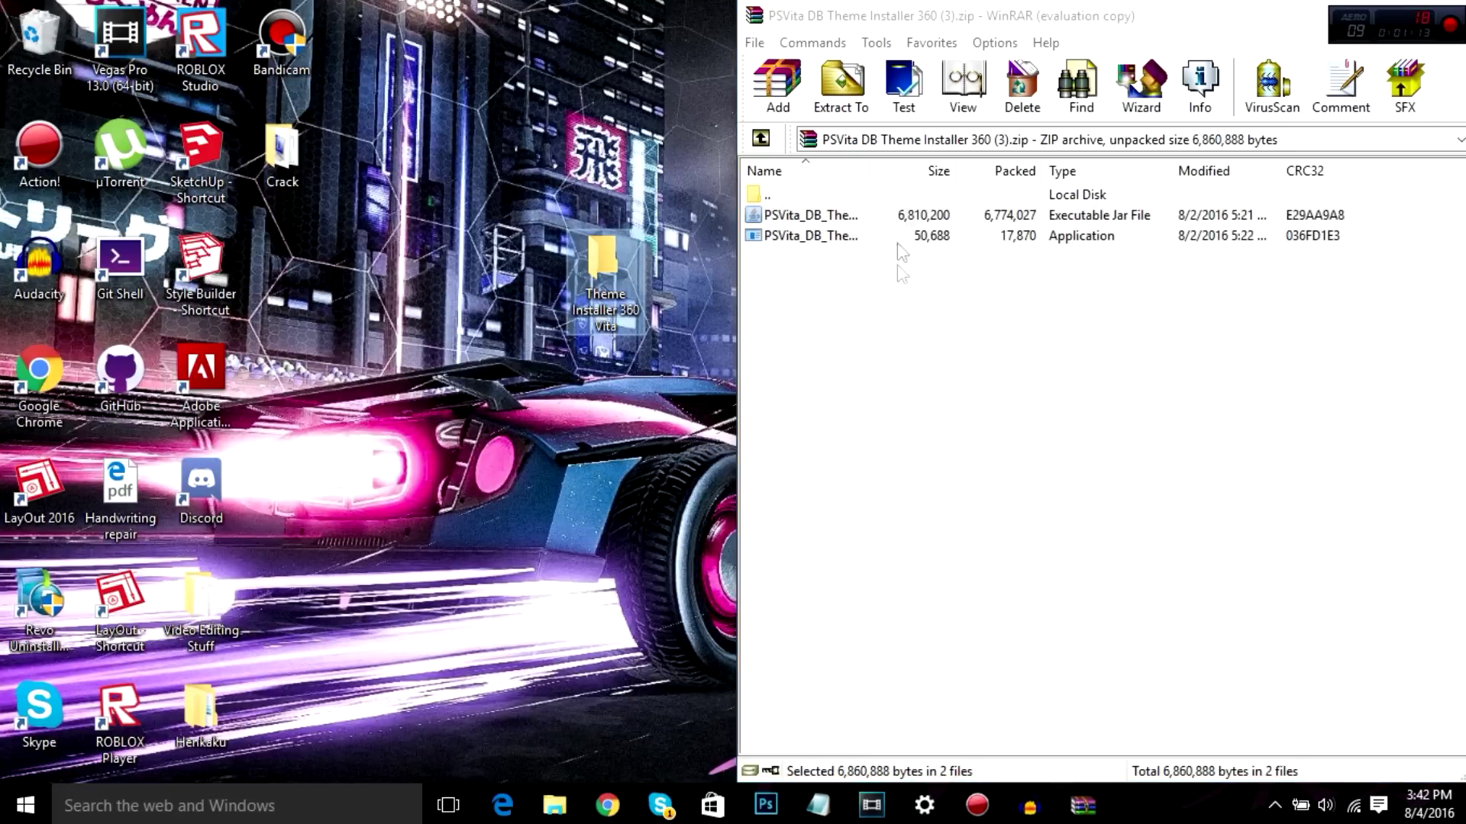
drag(1210, 2, 1313, 92)
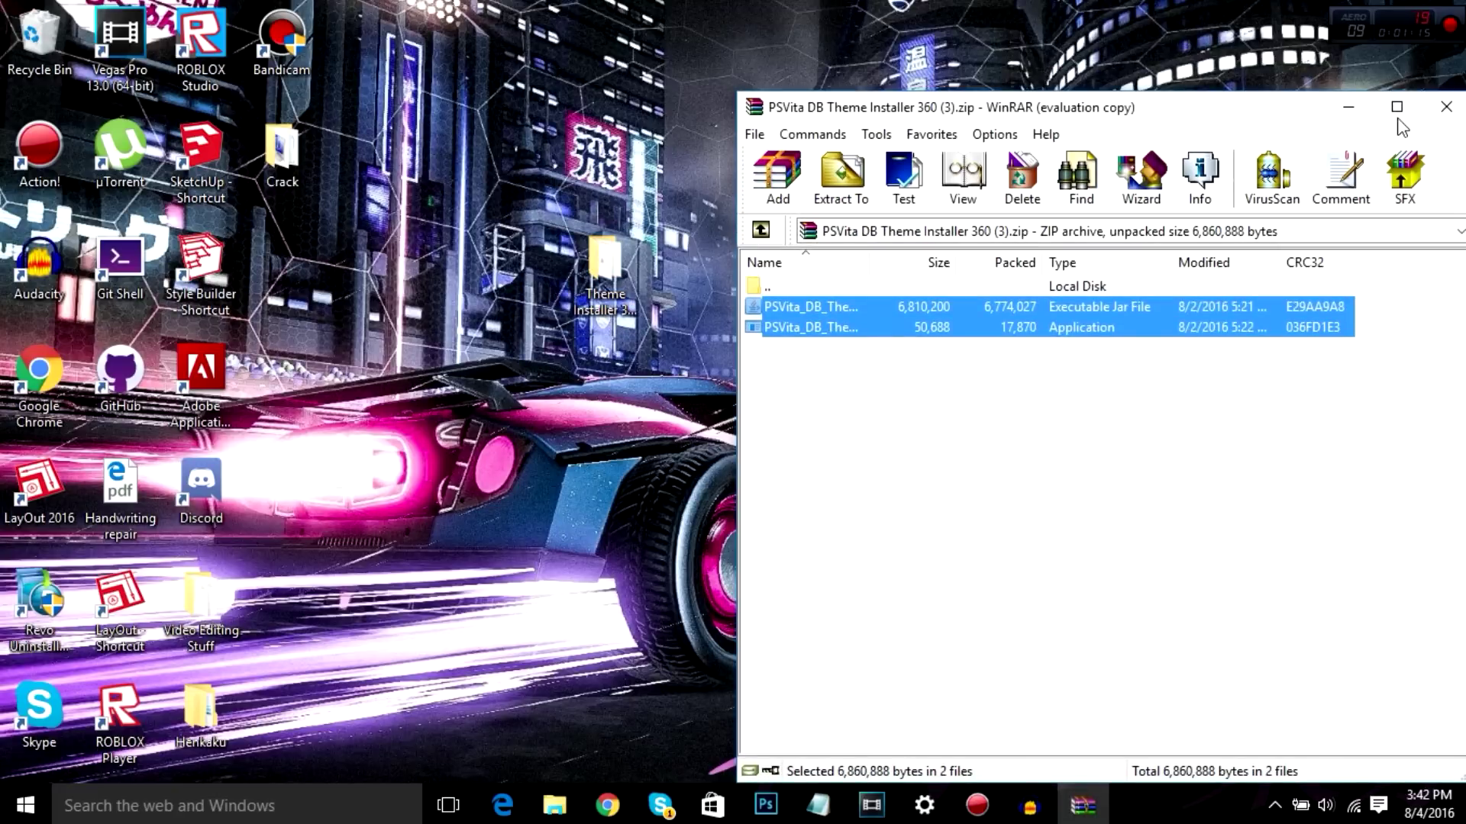
click(1446, 107)
Run the PSVita_DB_Theme_Installer_360 application from the Theme Installer 360 Vita folder and allow it to make changes to the PC
double_click(607, 259)
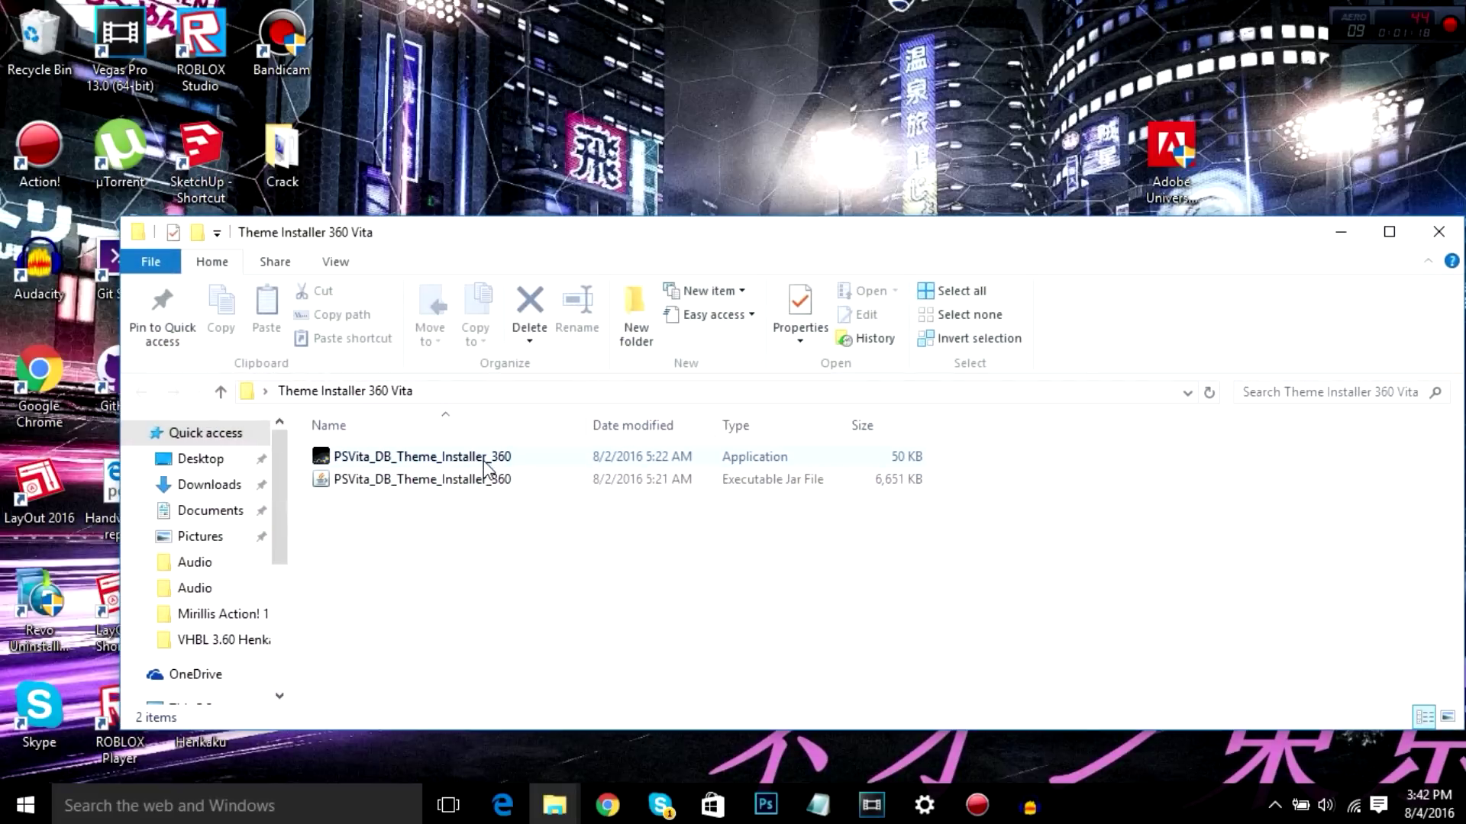
double_click(483, 459)
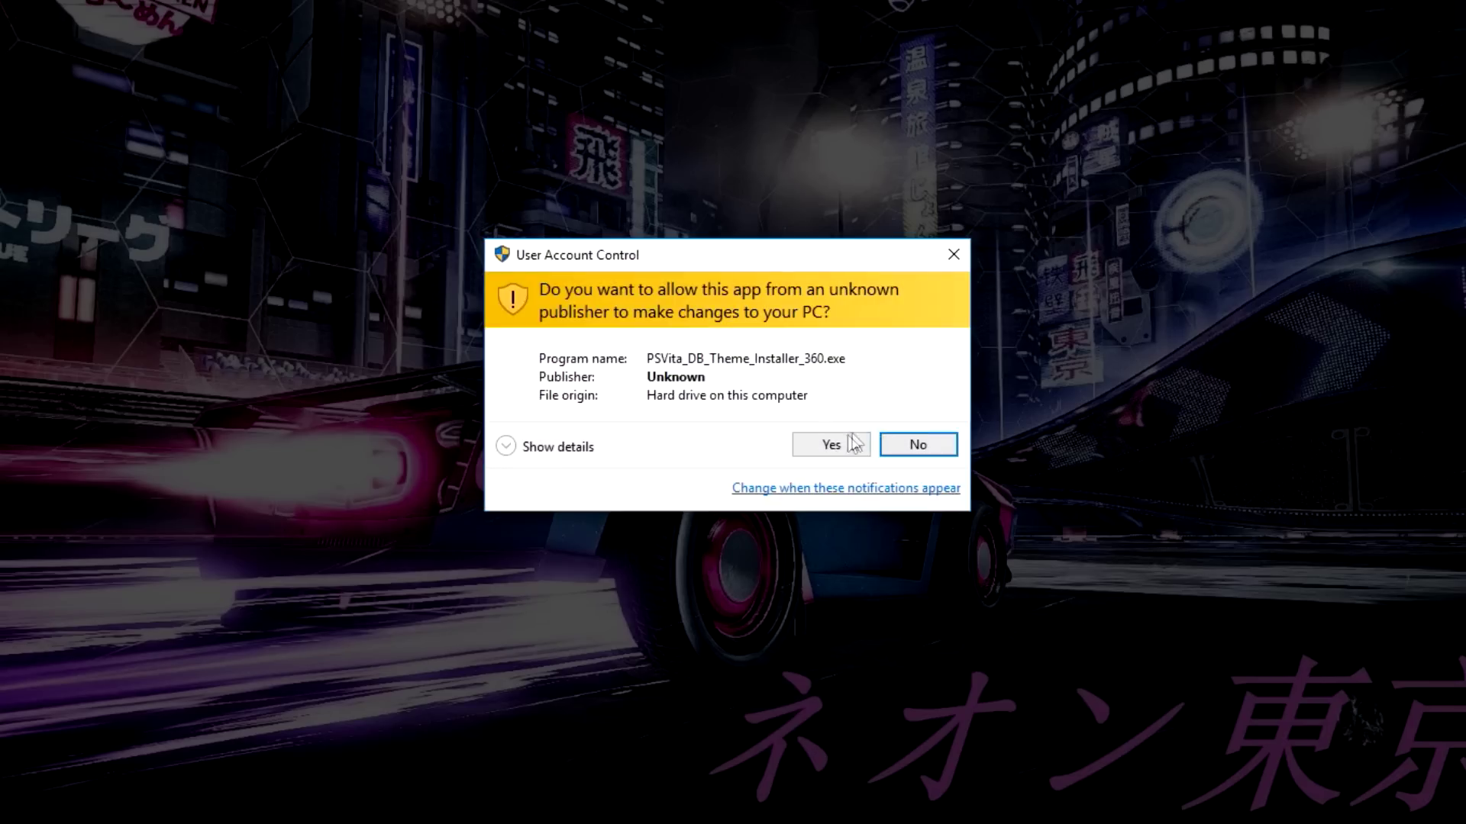
click(839, 449)
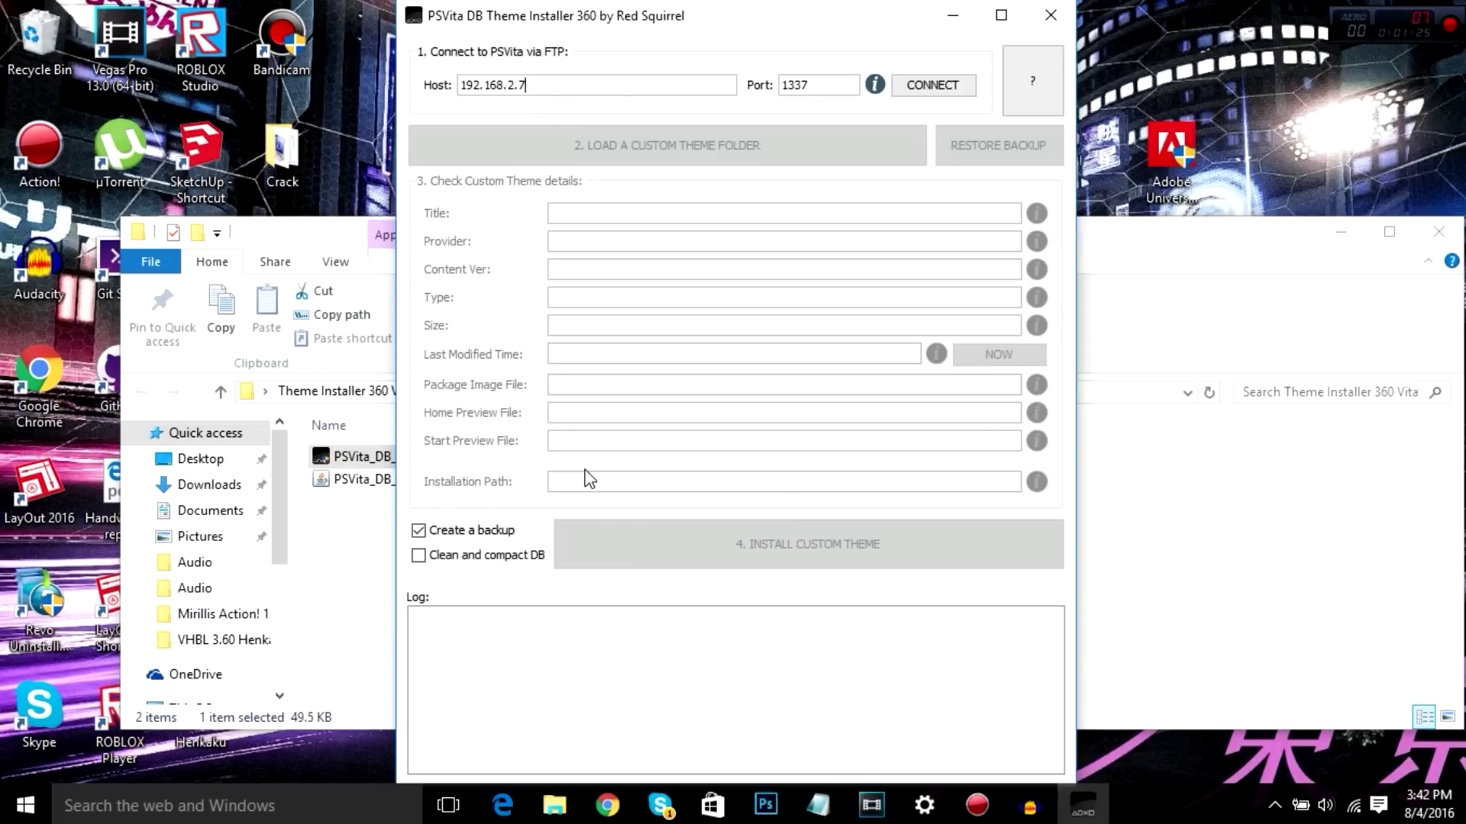
Connect the theme installer to the PSVita via FTP using host 192.168.2.7 and port 1337
click(325, 225)
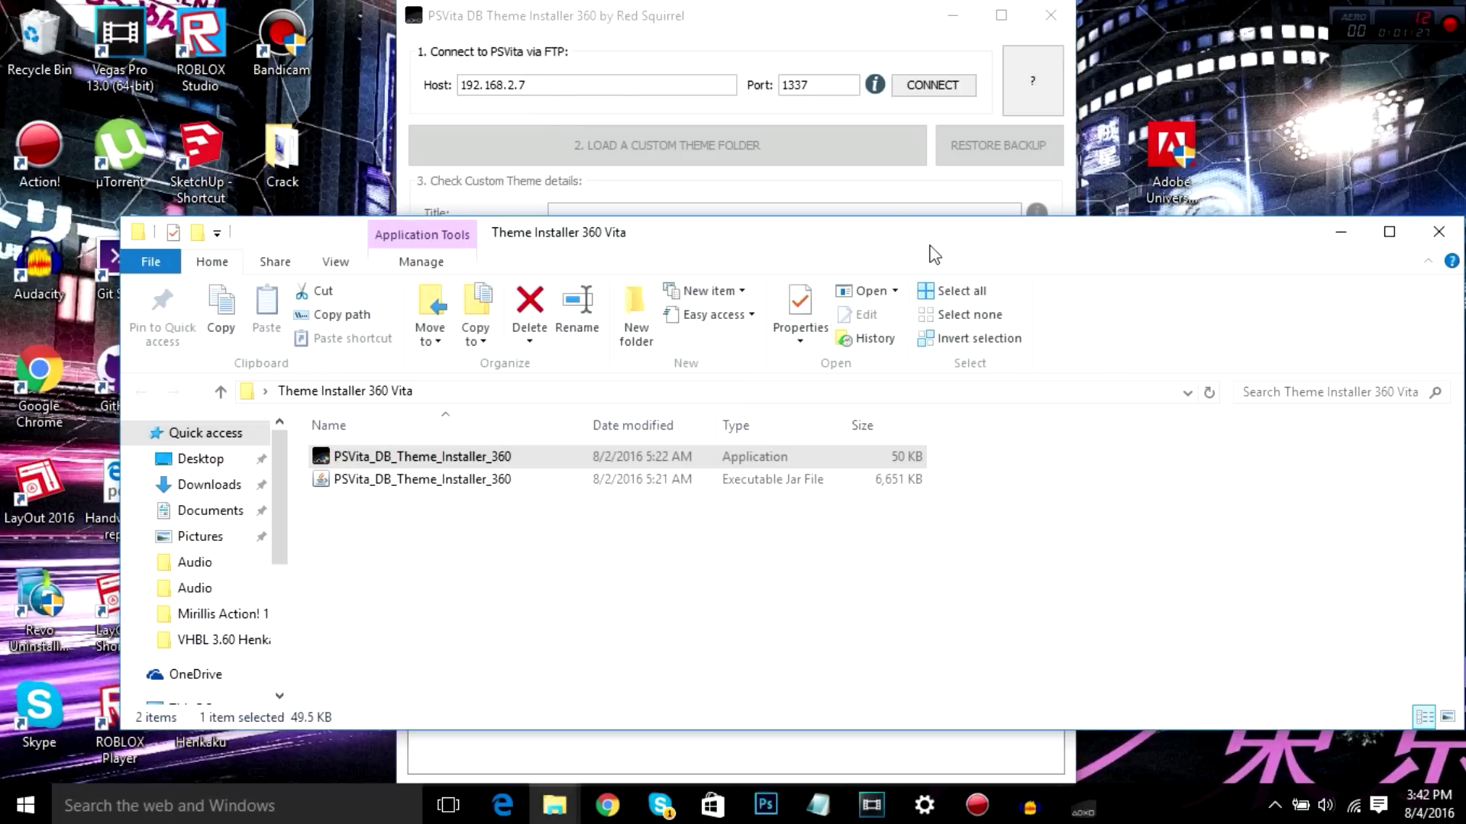
click(731, 27)
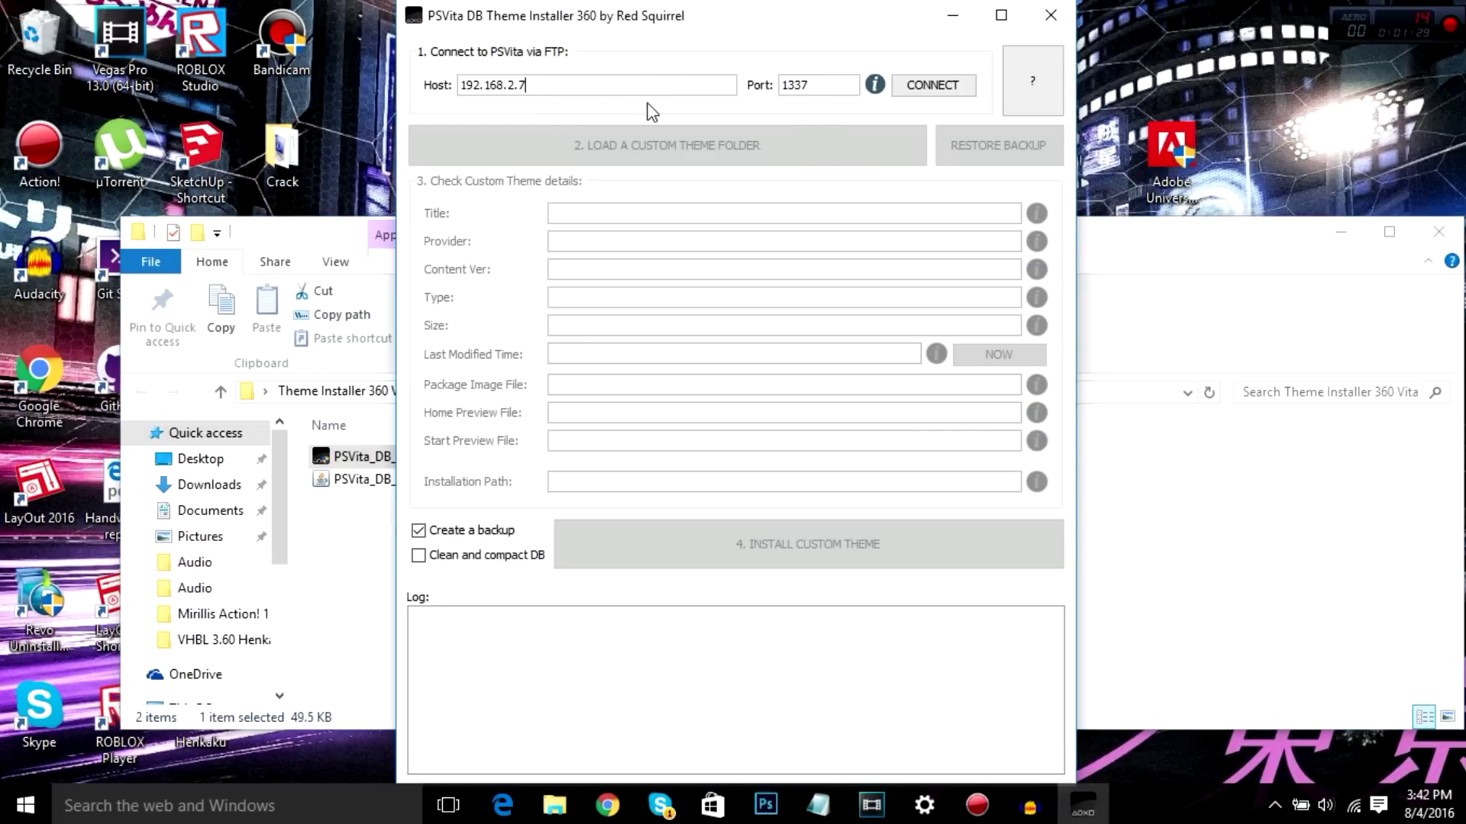
double_click(570, 85)
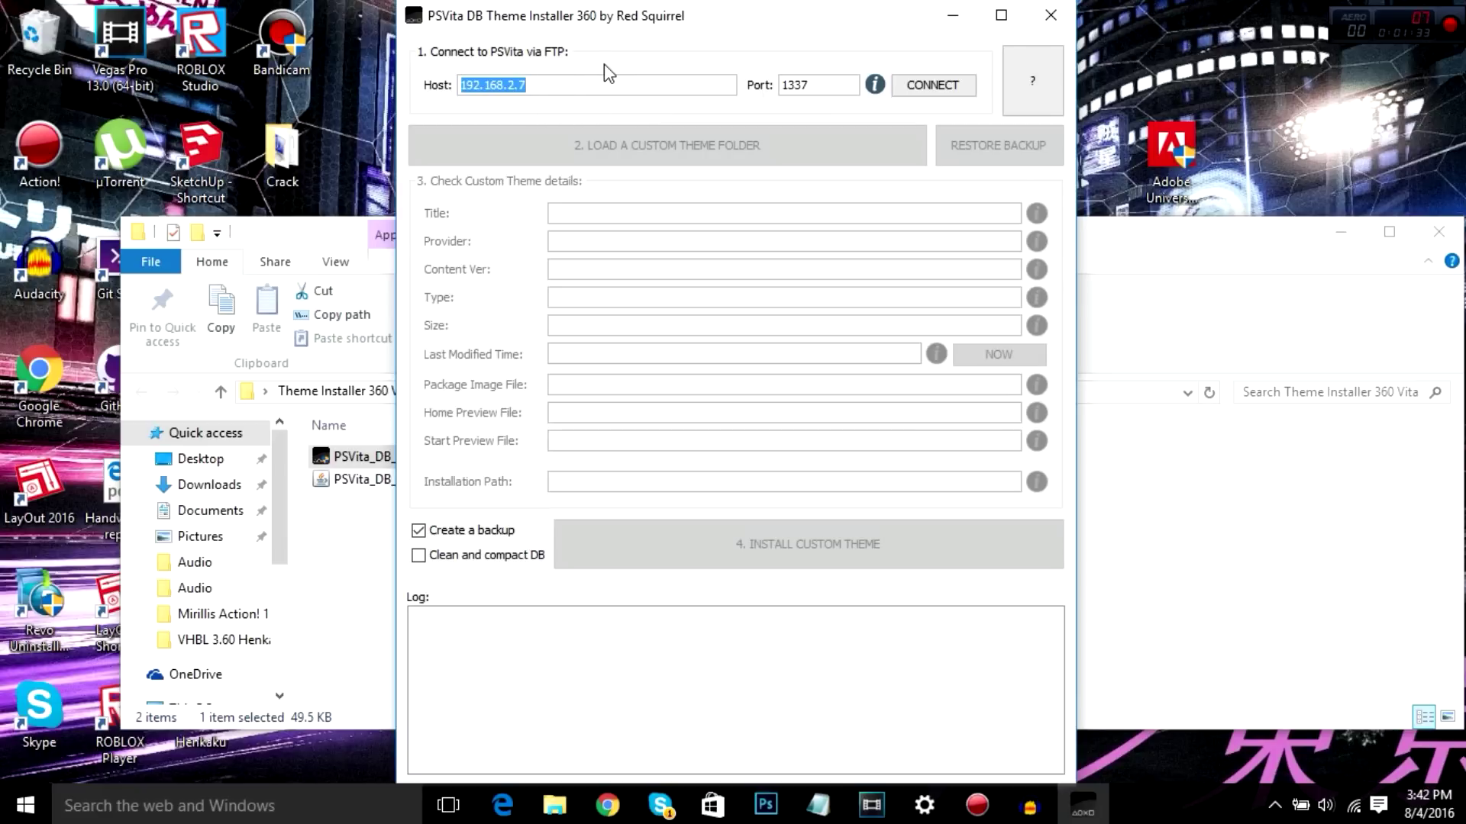
click(498, 89)
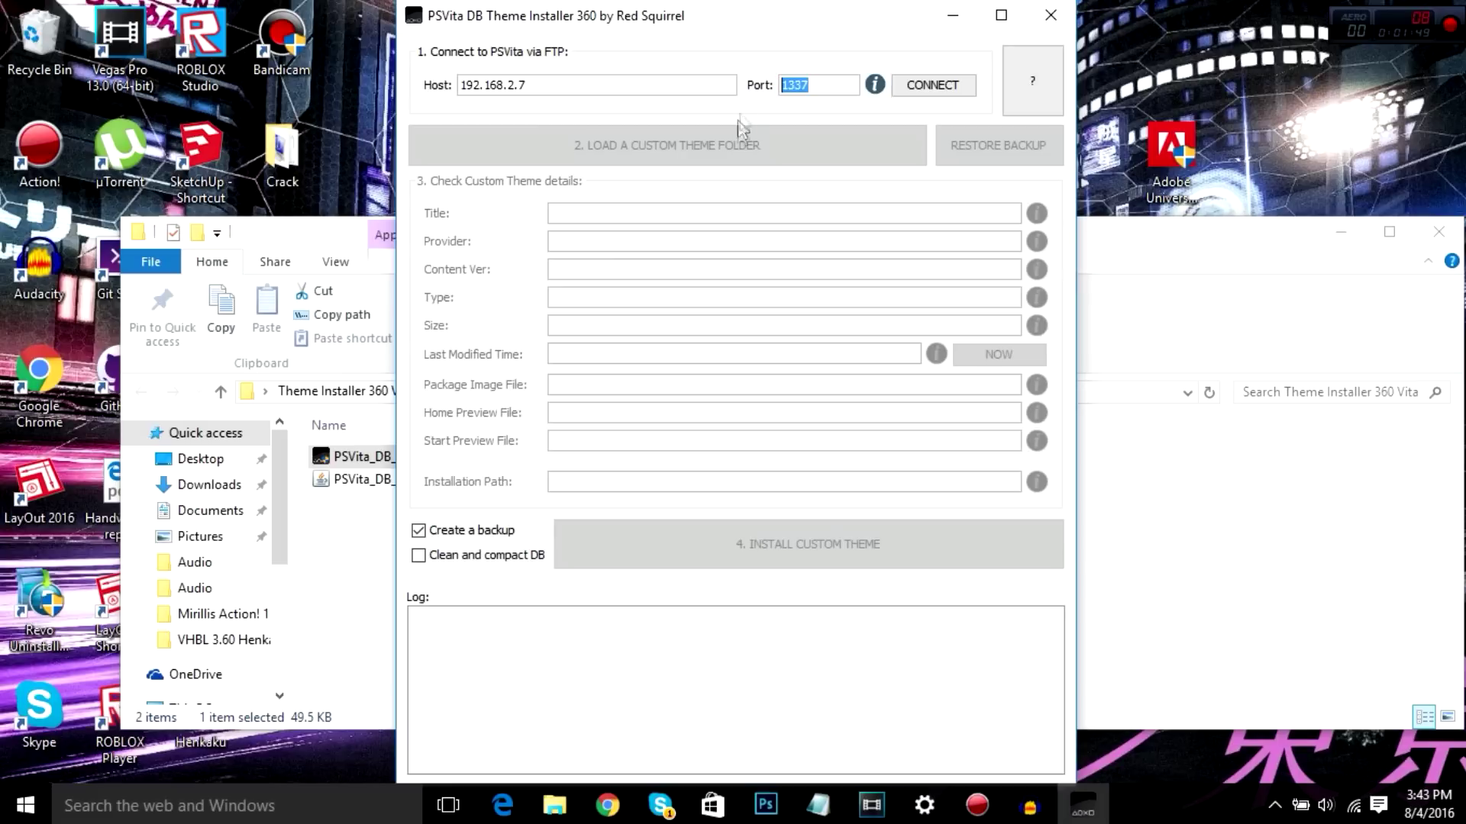
click(923, 90)
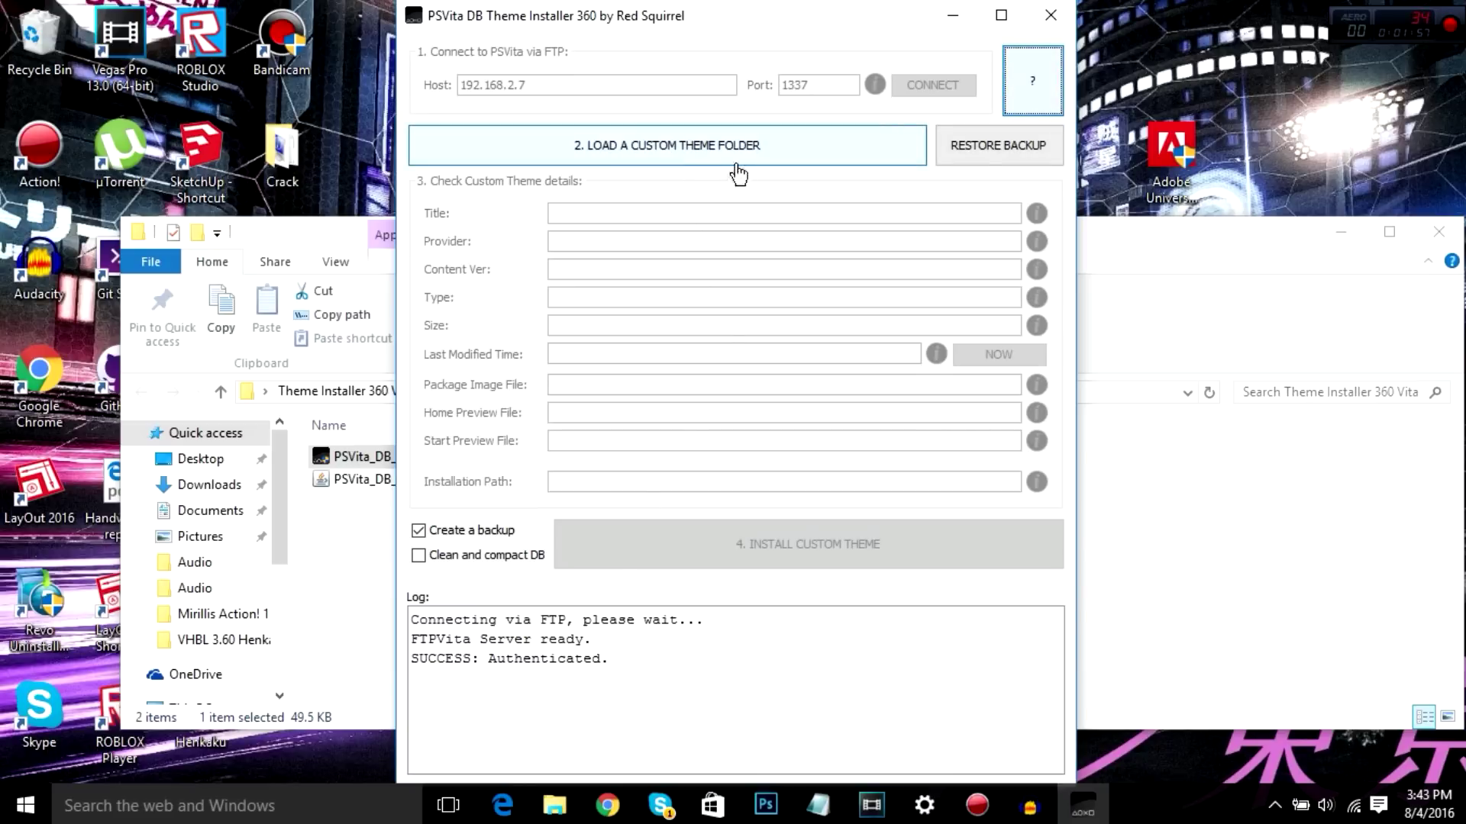
Copy the custom themes collection link from Notepad and open hackinformer.com/2015/10/26/psvita-playstation-tv-custom-themes/ in Chrome, going to the theme page links
click(611, 815)
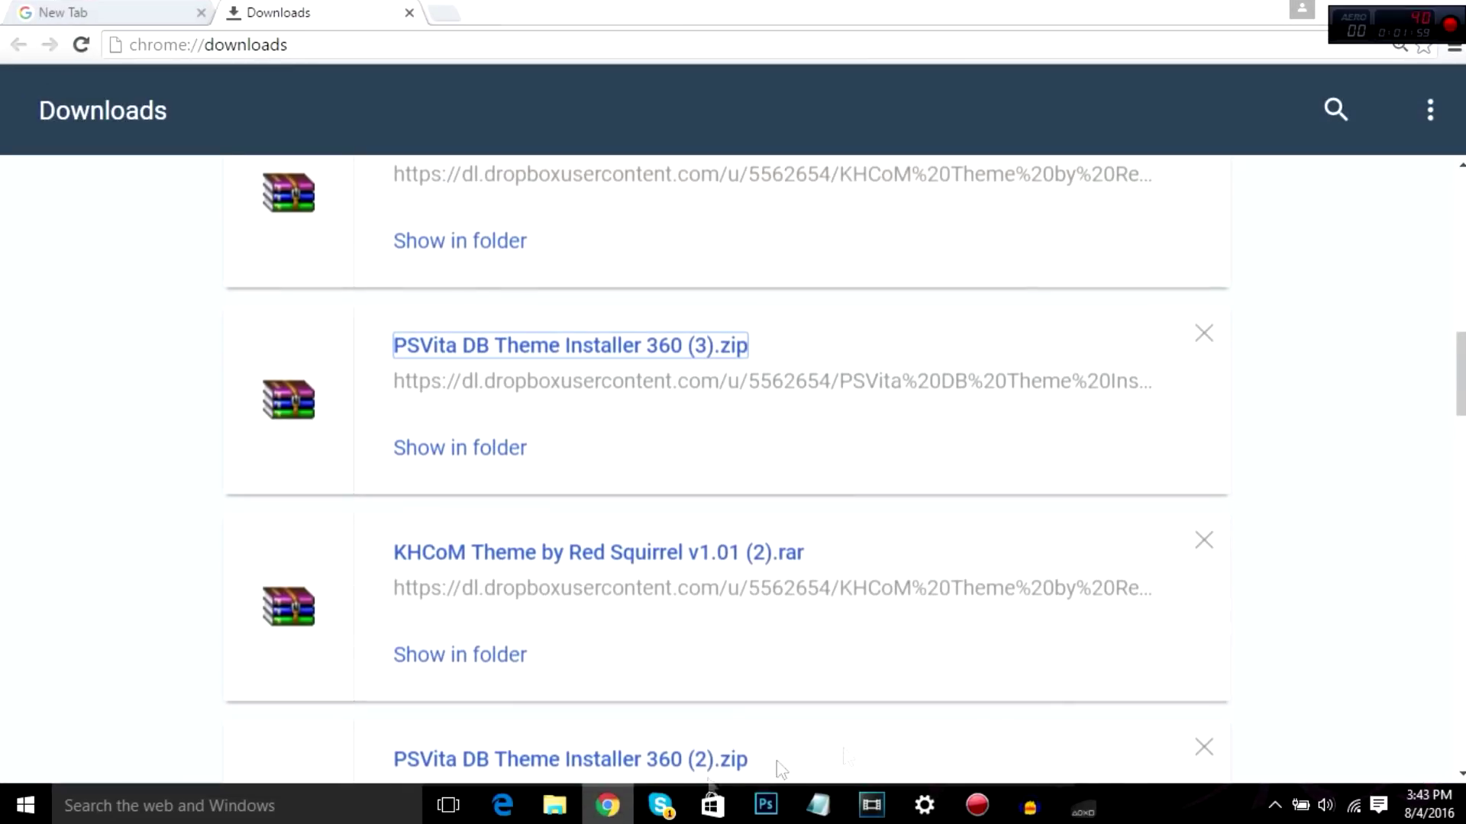
click(840, 808)
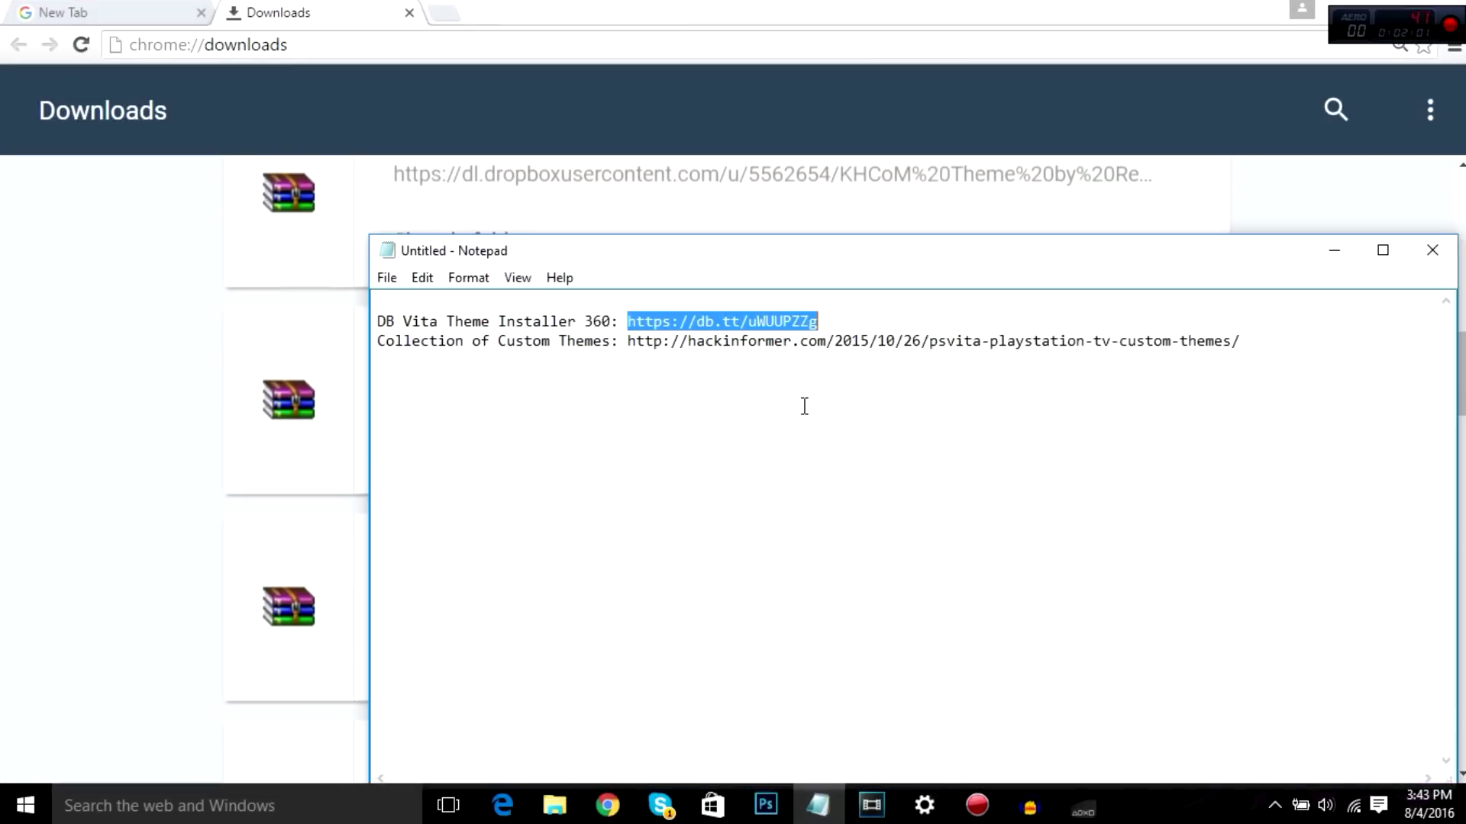
drag(1042, 344, 1051, 343)
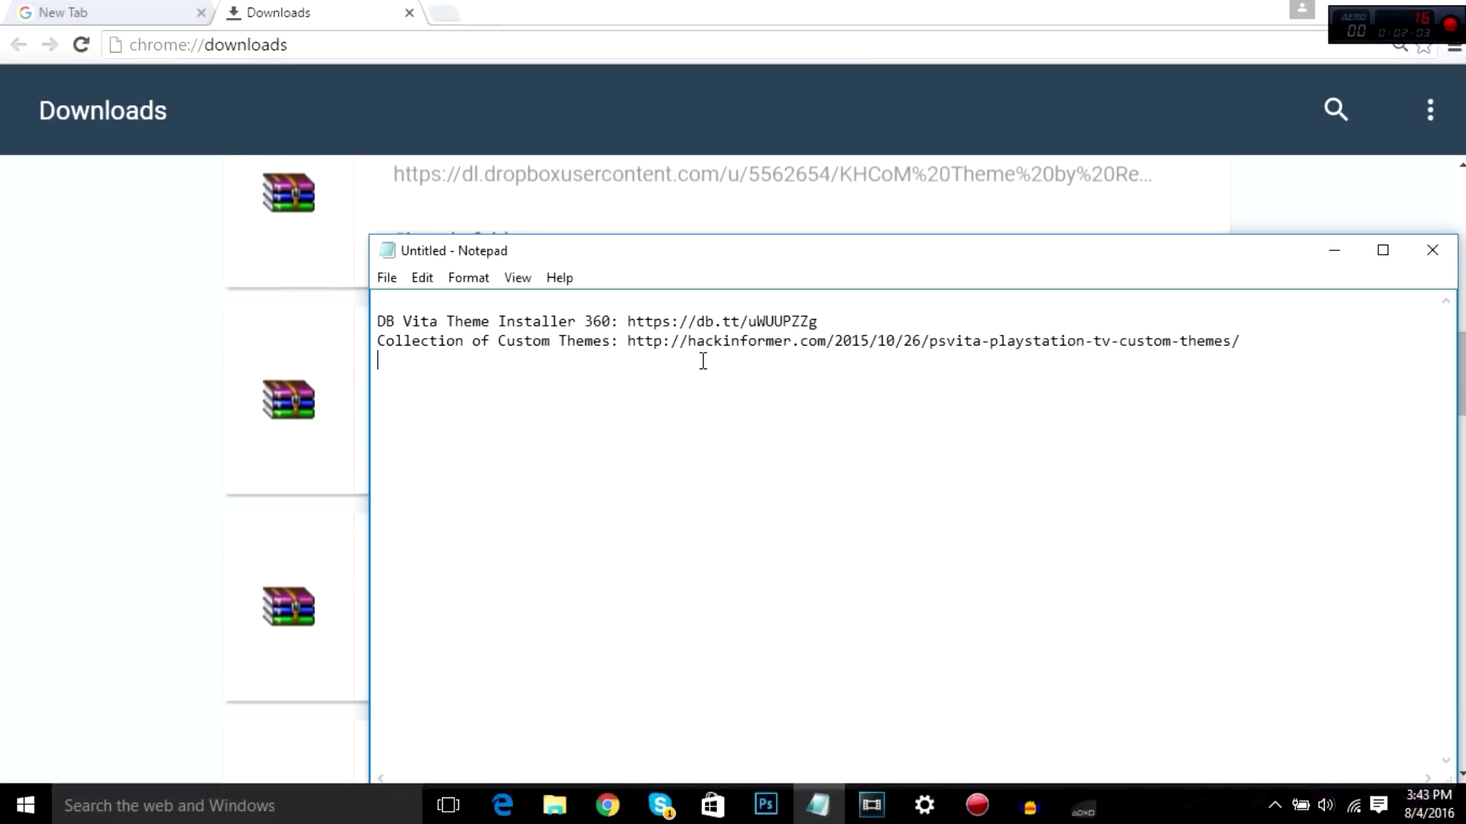
drag(703, 361, 628, 341)
right_click(667, 342)
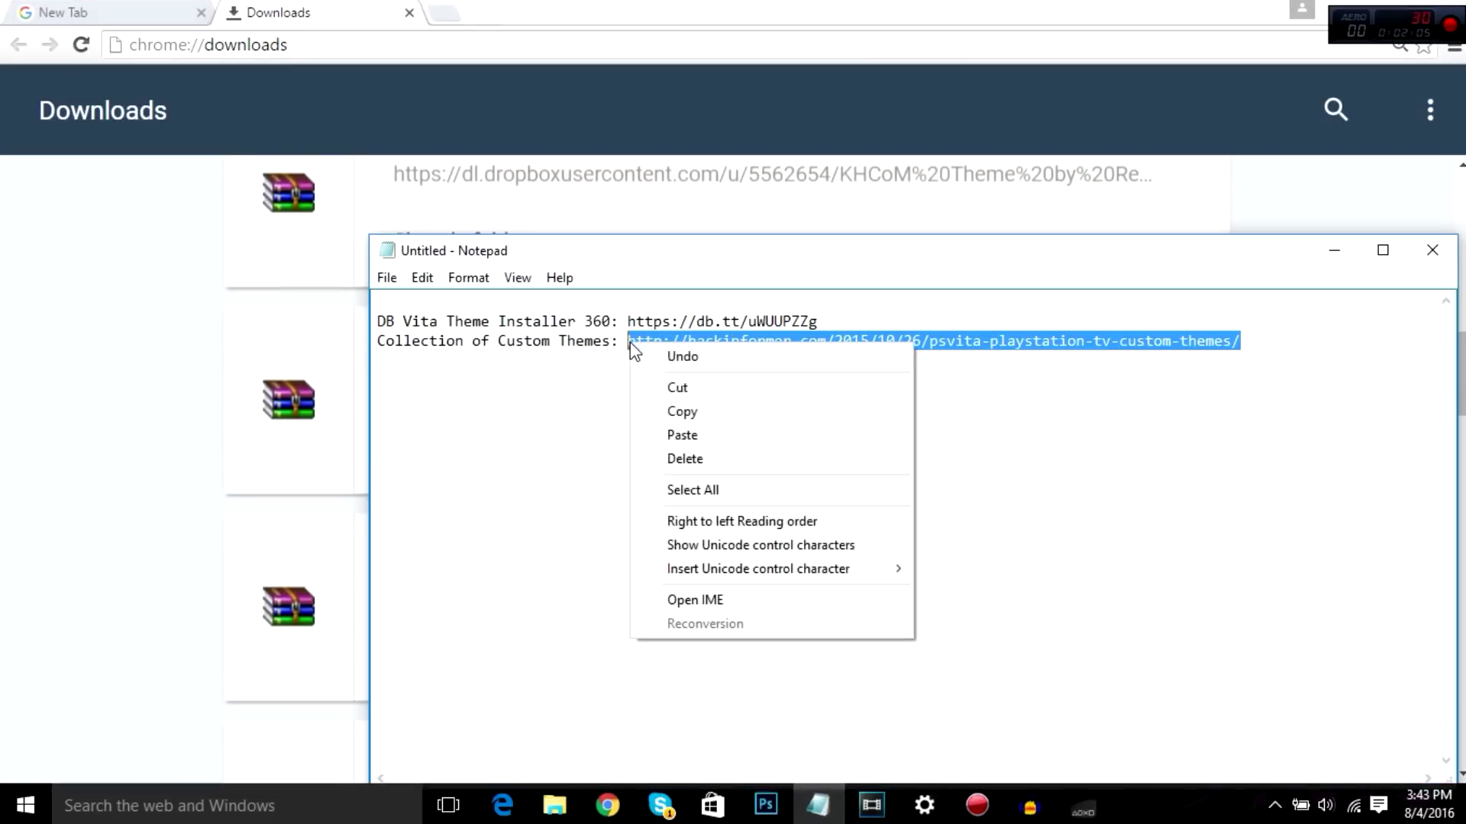
click(688, 409)
click(410, 35)
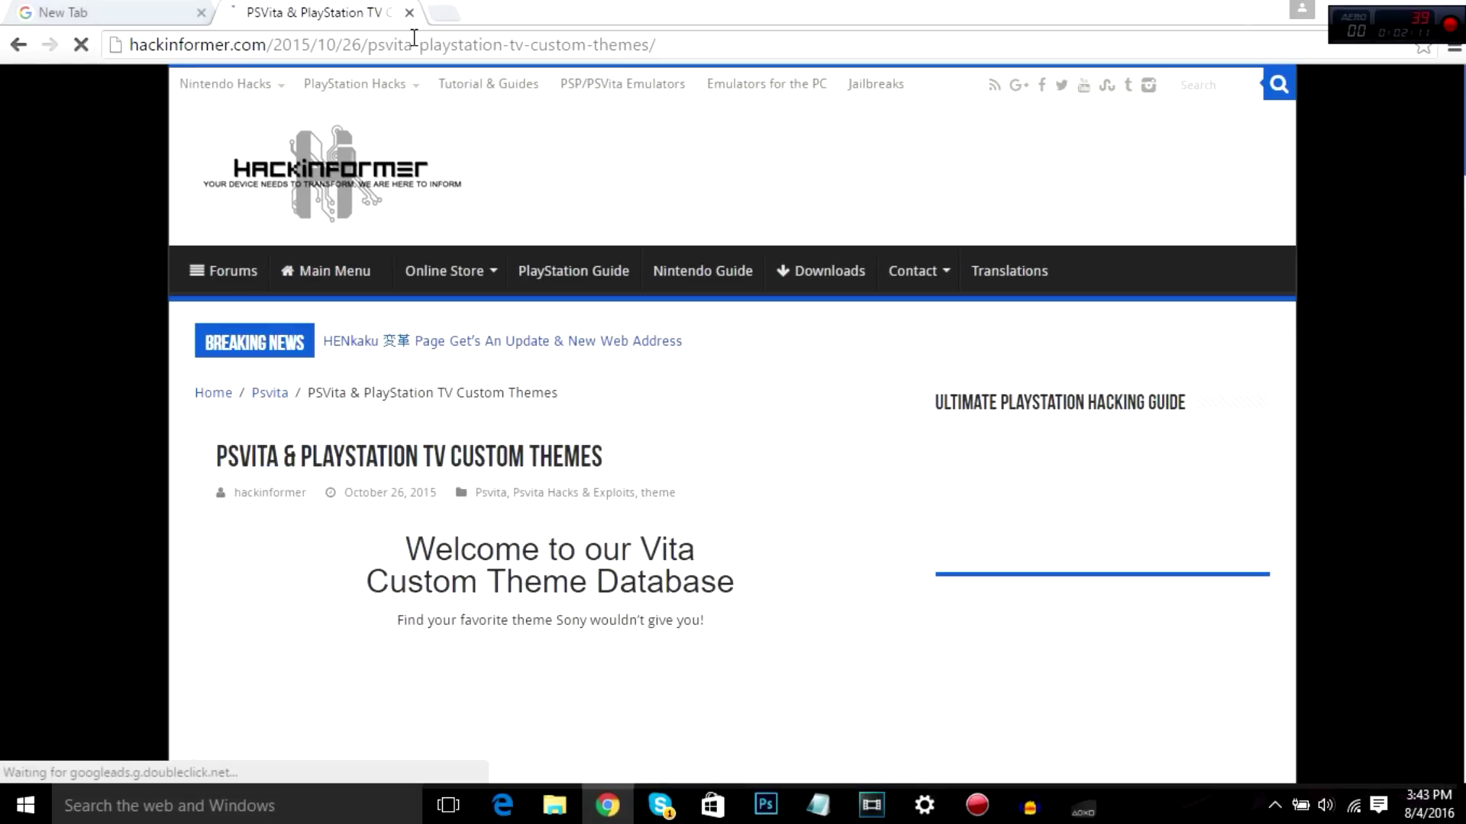
key(Page_Down)
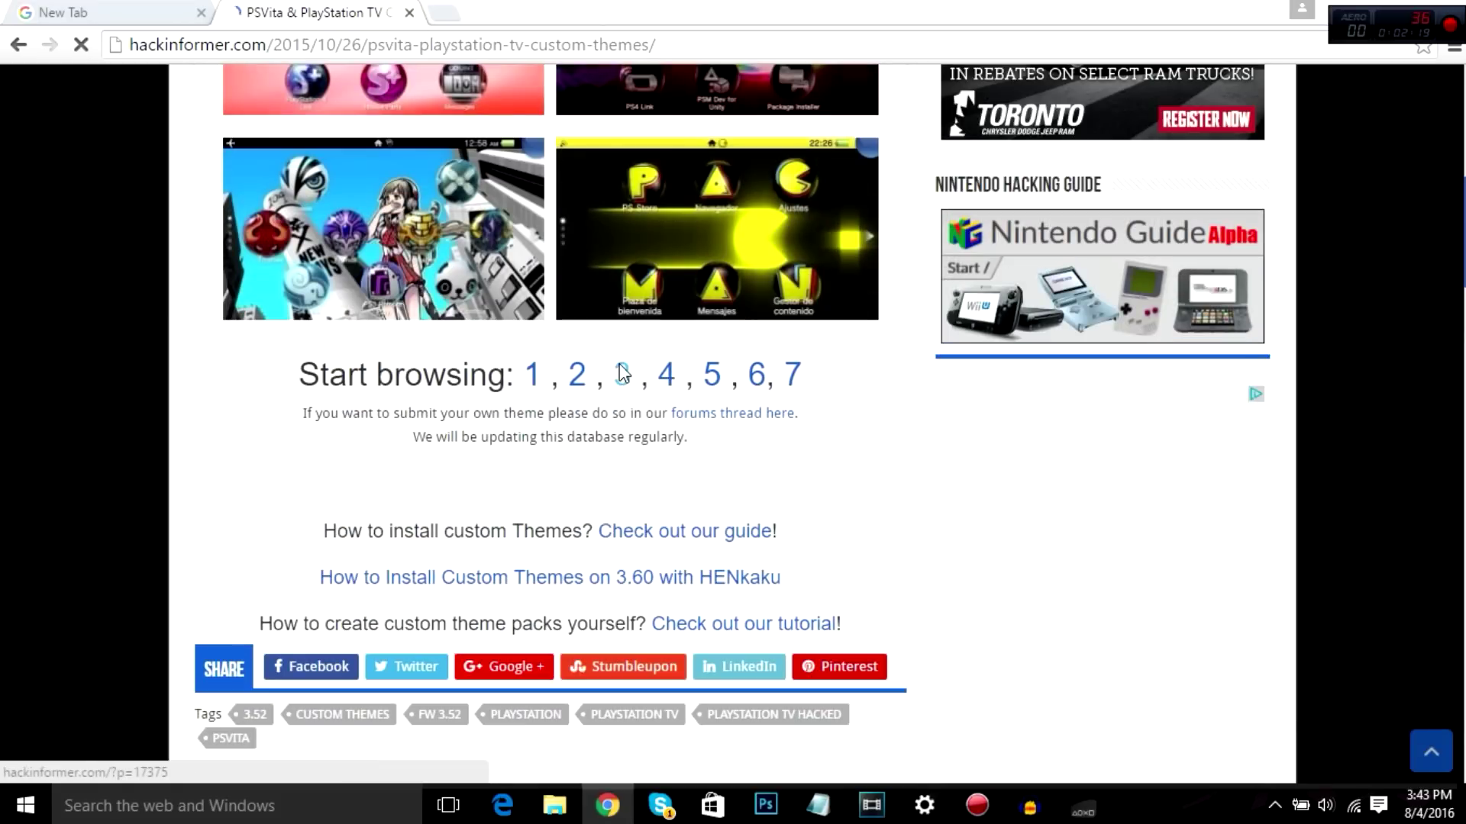
Open page 3 of the custom themes collection and download the Kingdom Hearts: Chain of Memories theme
click(623, 374)
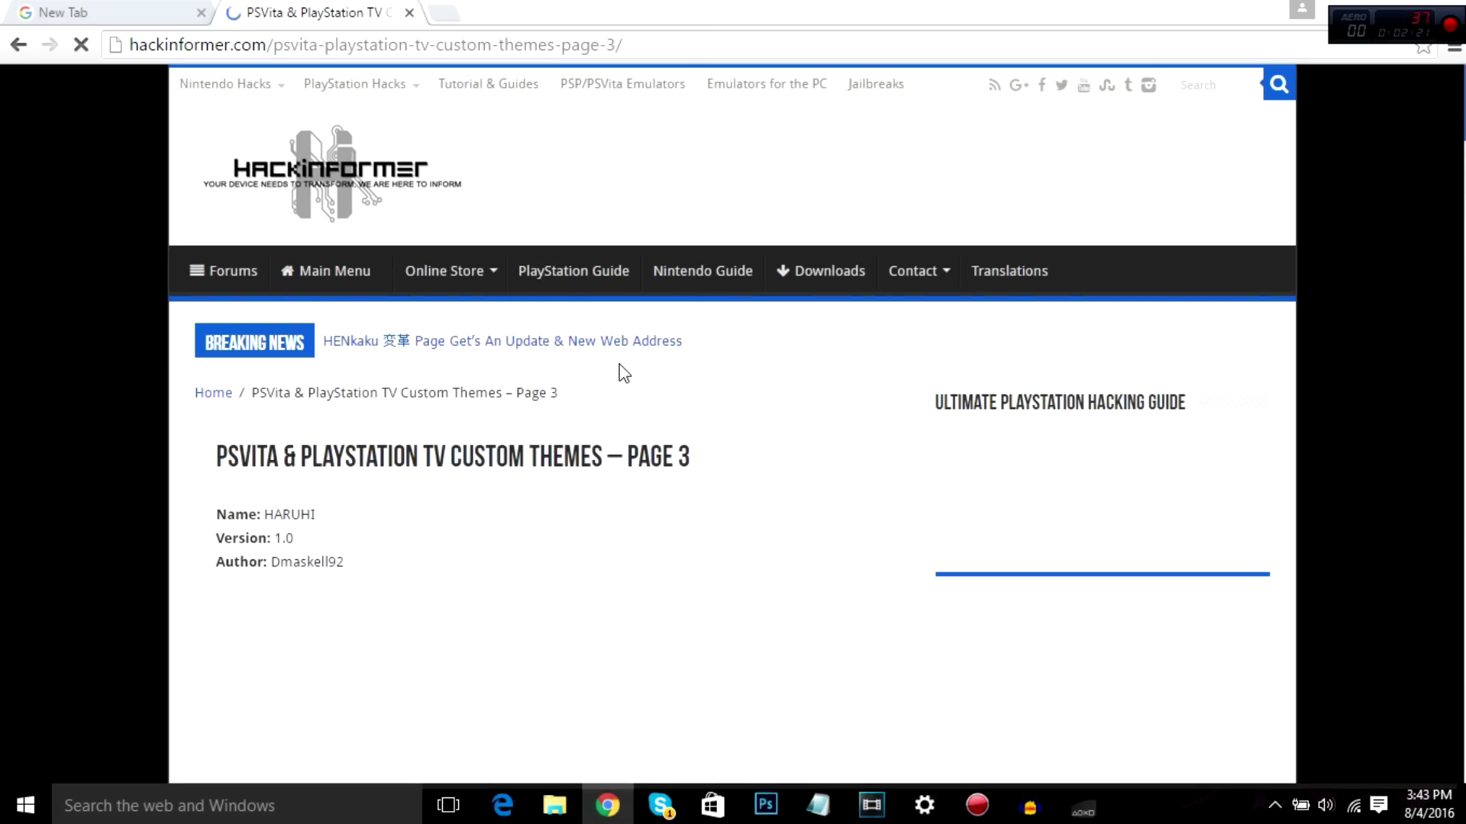
scroll(621, 370, down, 12)
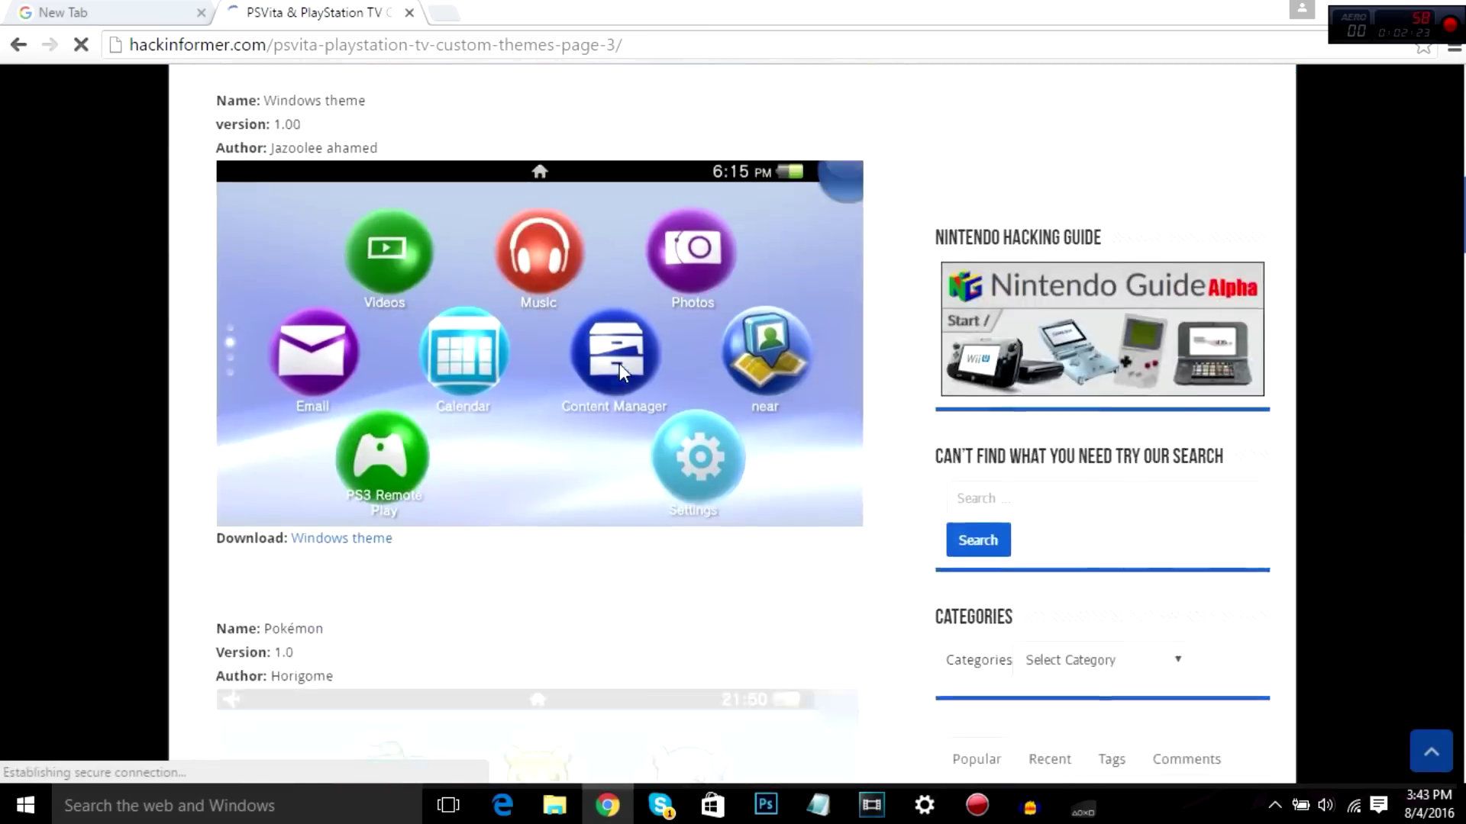
scroll(620, 364, down, 20)
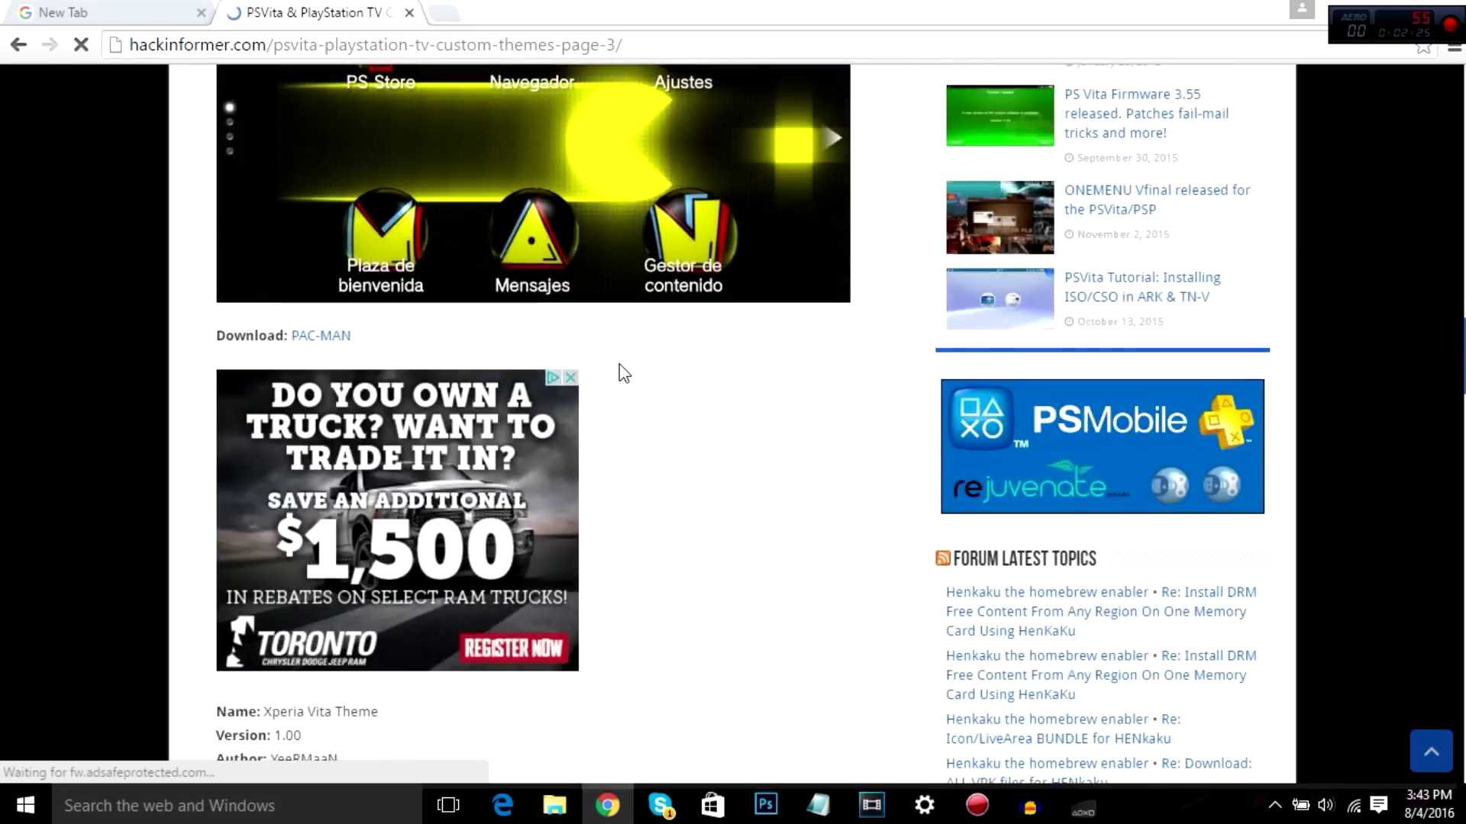
scroll(625, 373, down, 20)
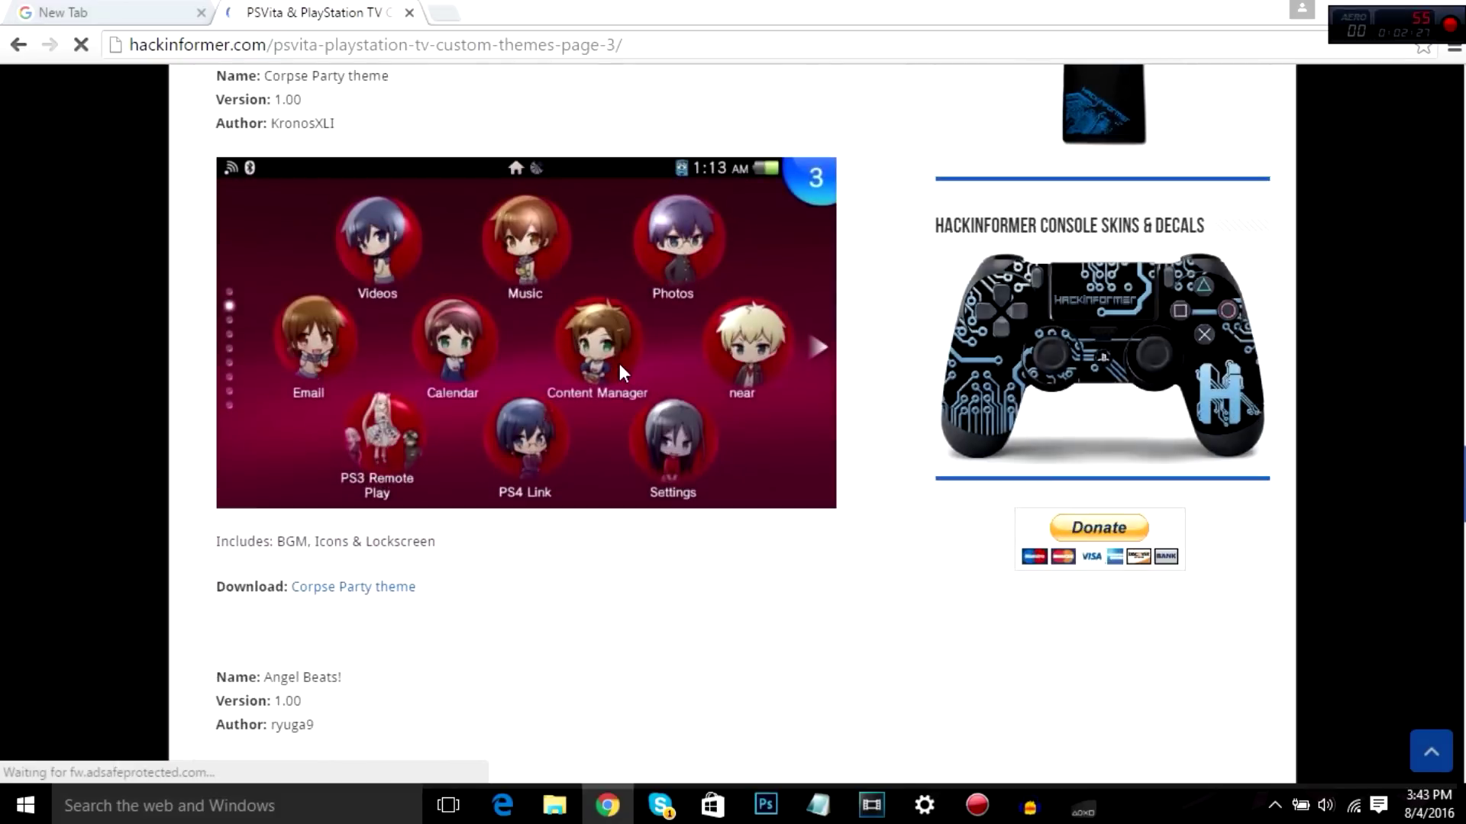
scroll(619, 363, down, 15)
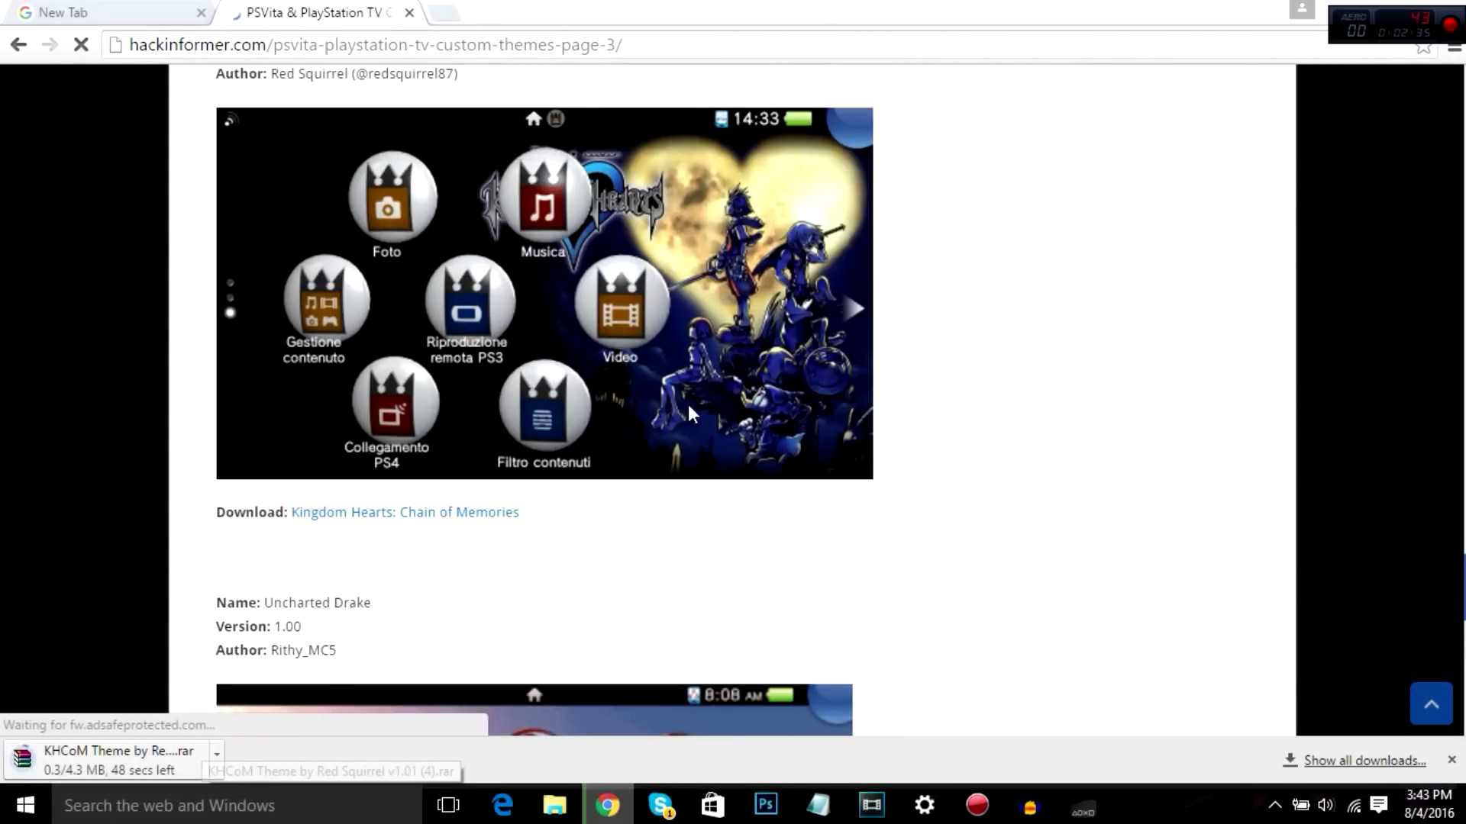
Open the KHCoM Theme by Red Squirrel v1.01 (3).rar archive from the browser's download history
click(1451, 53)
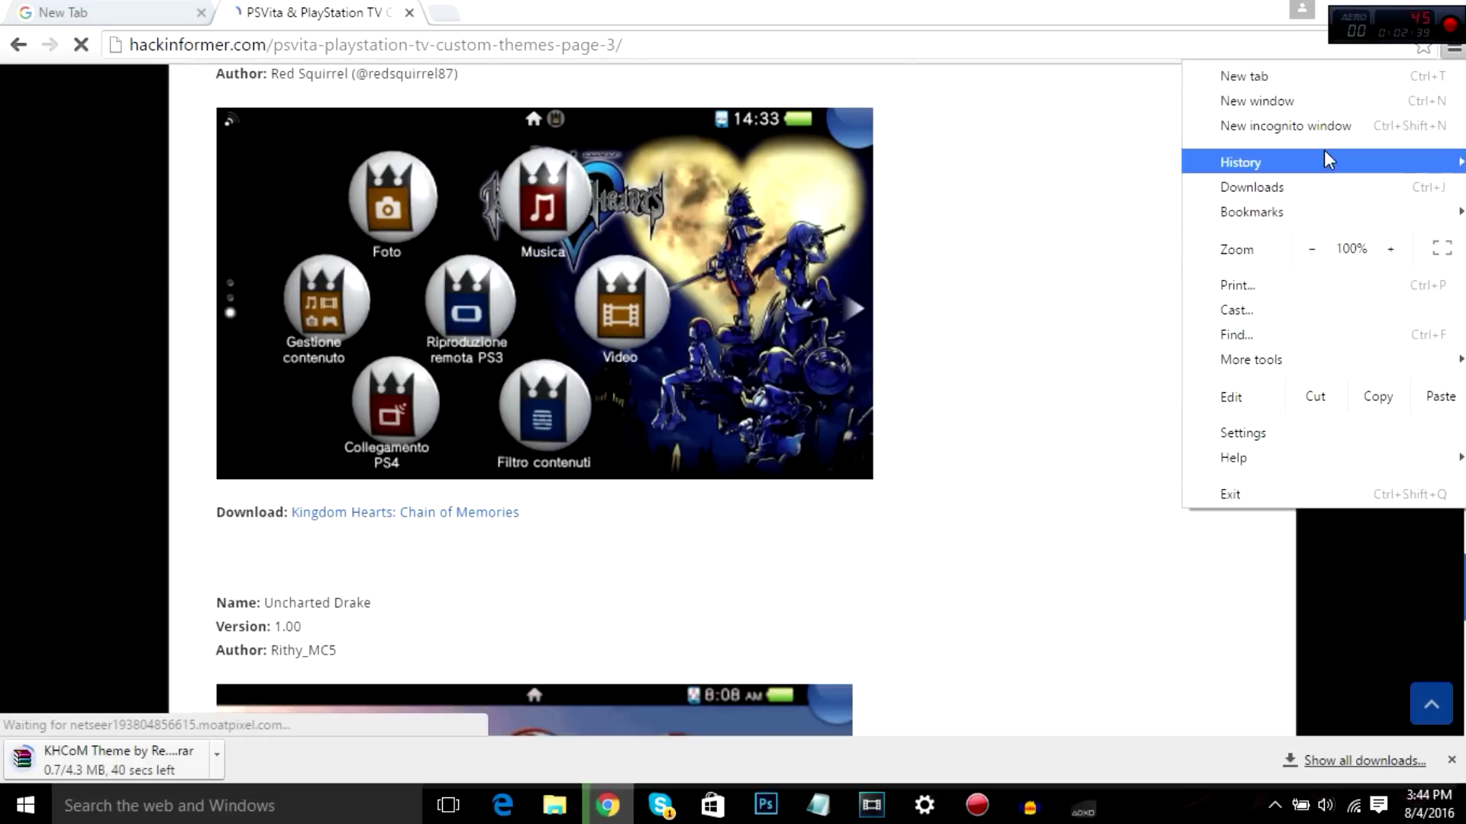
click(1309, 186)
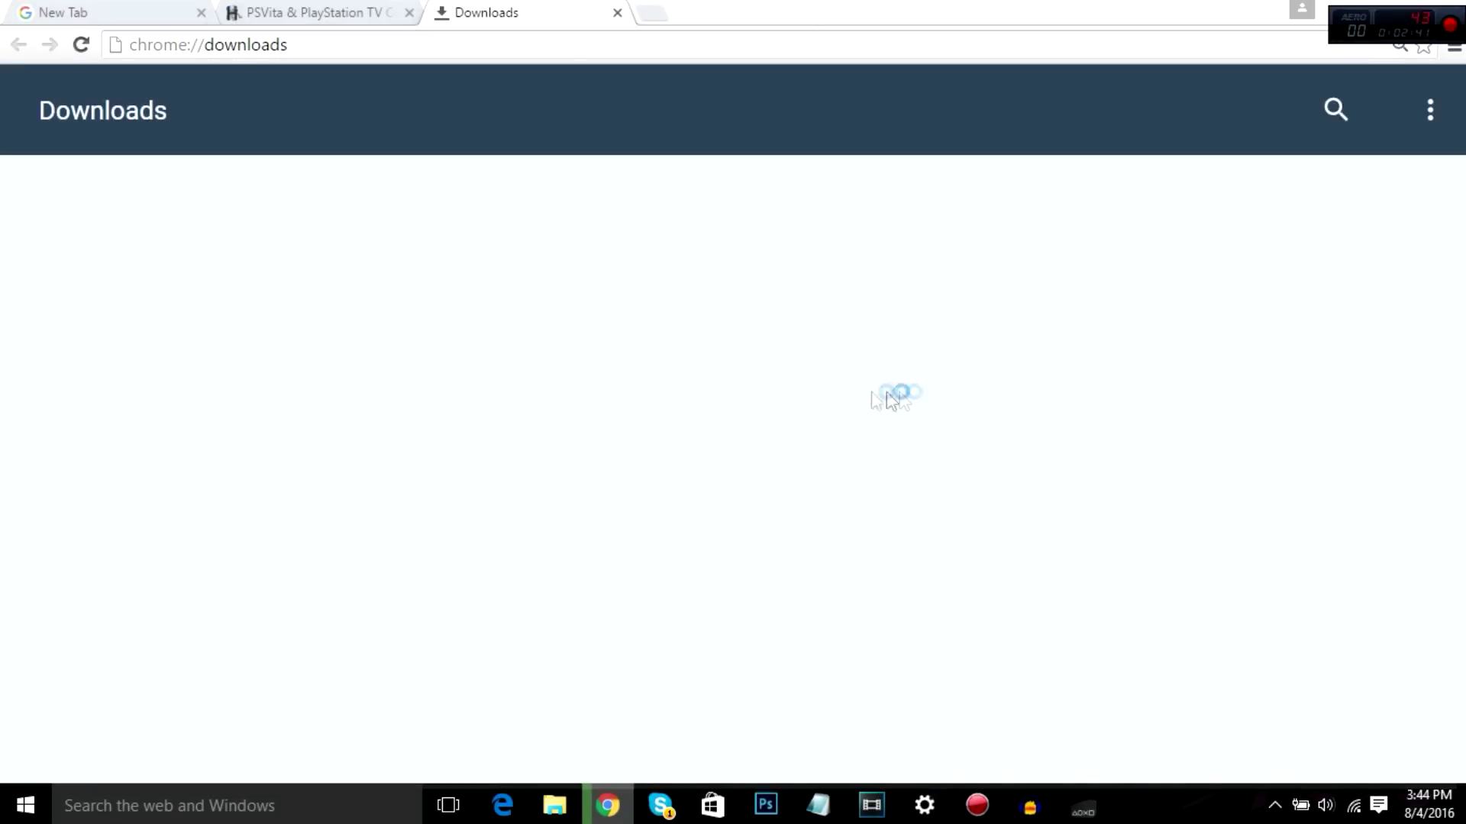
scroll(811, 477, down, 15)
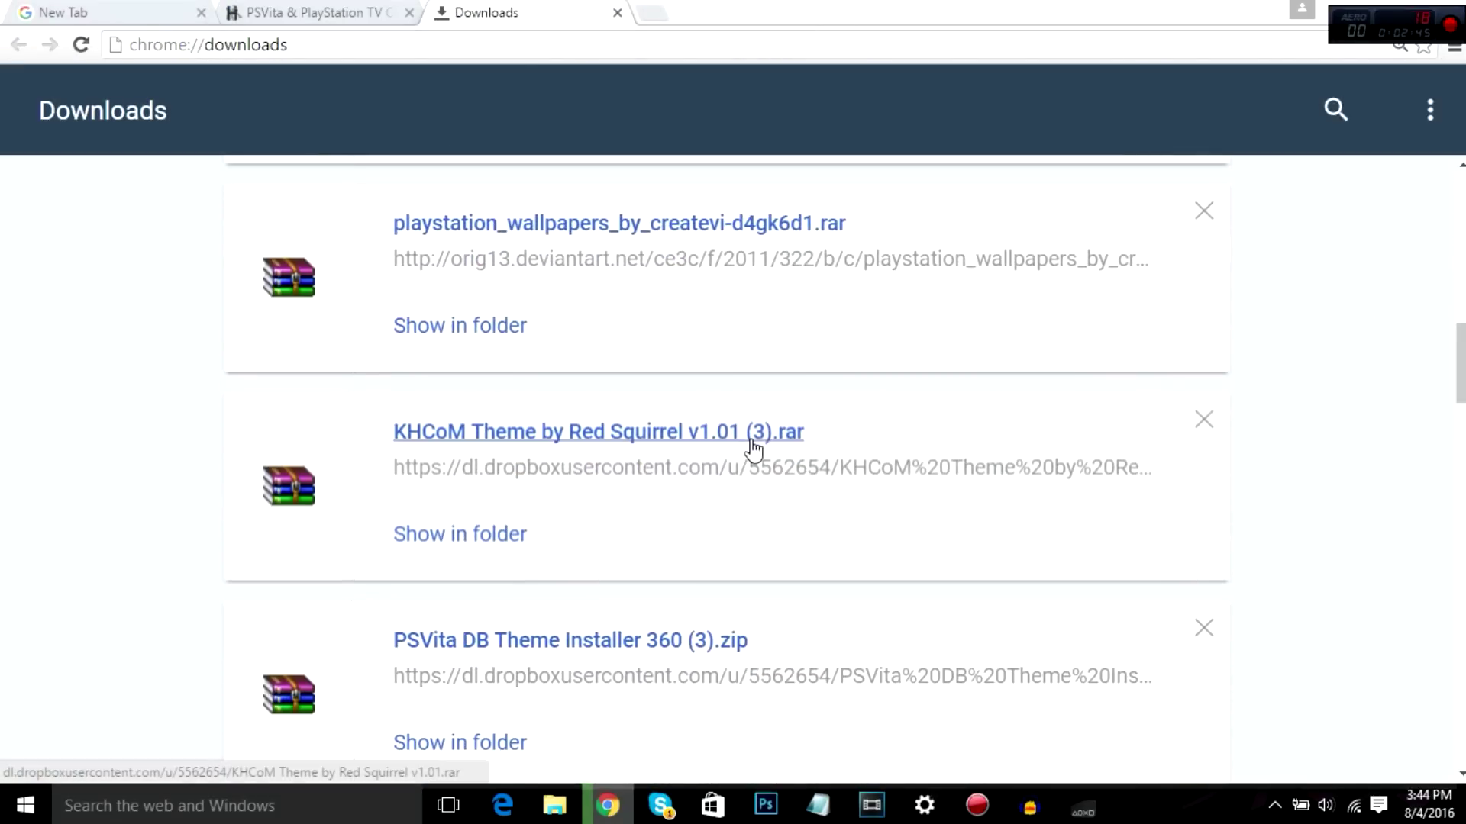
scroll(749, 448, down, 1)
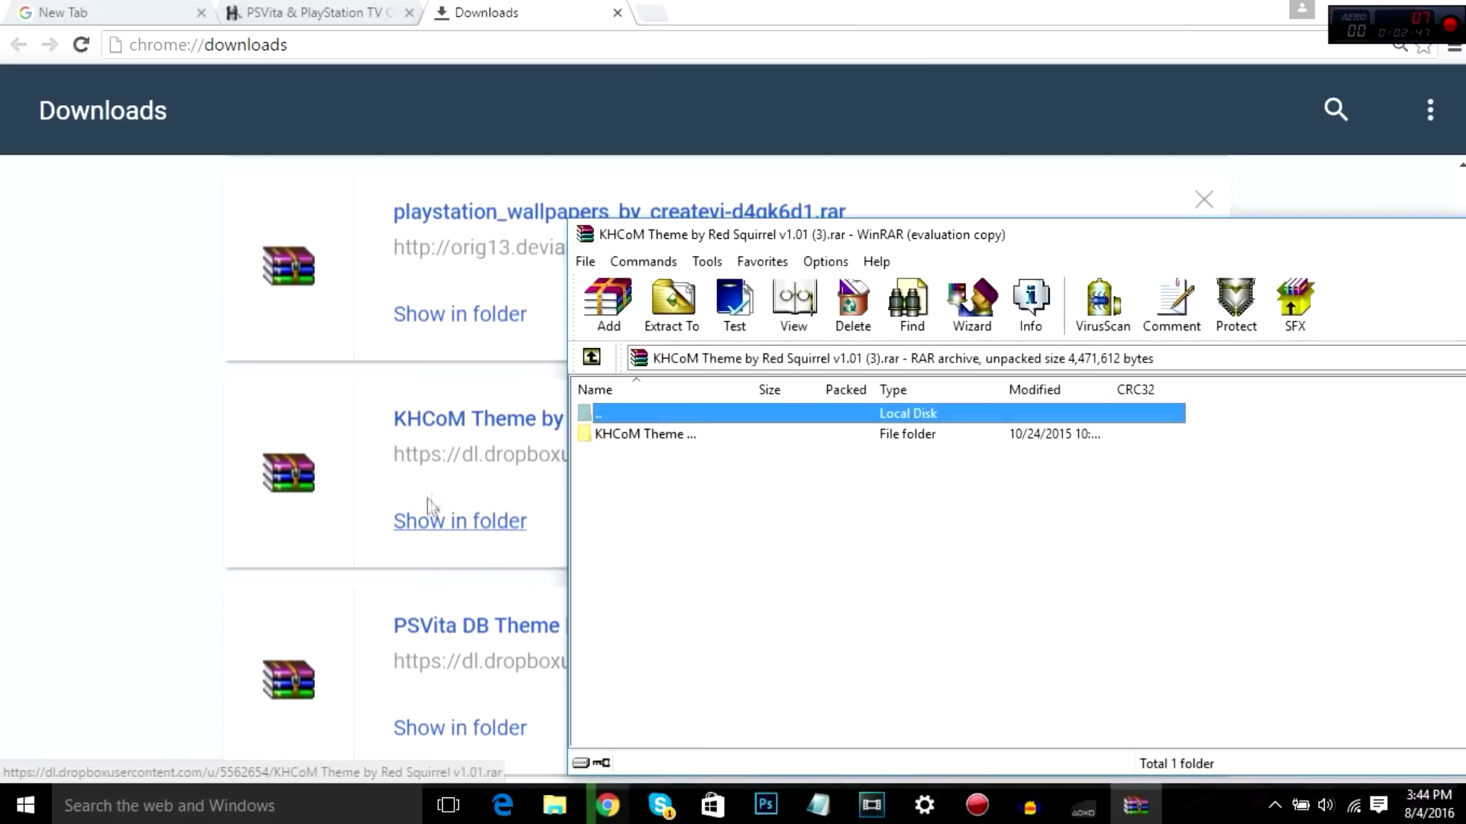
Extract the KHCoM theme folder from the archive into the Theme Installer 360 Vita desktop folder and open that folder
click(676, 437)
drag(643, 441, 606, 275)
key(super+d)
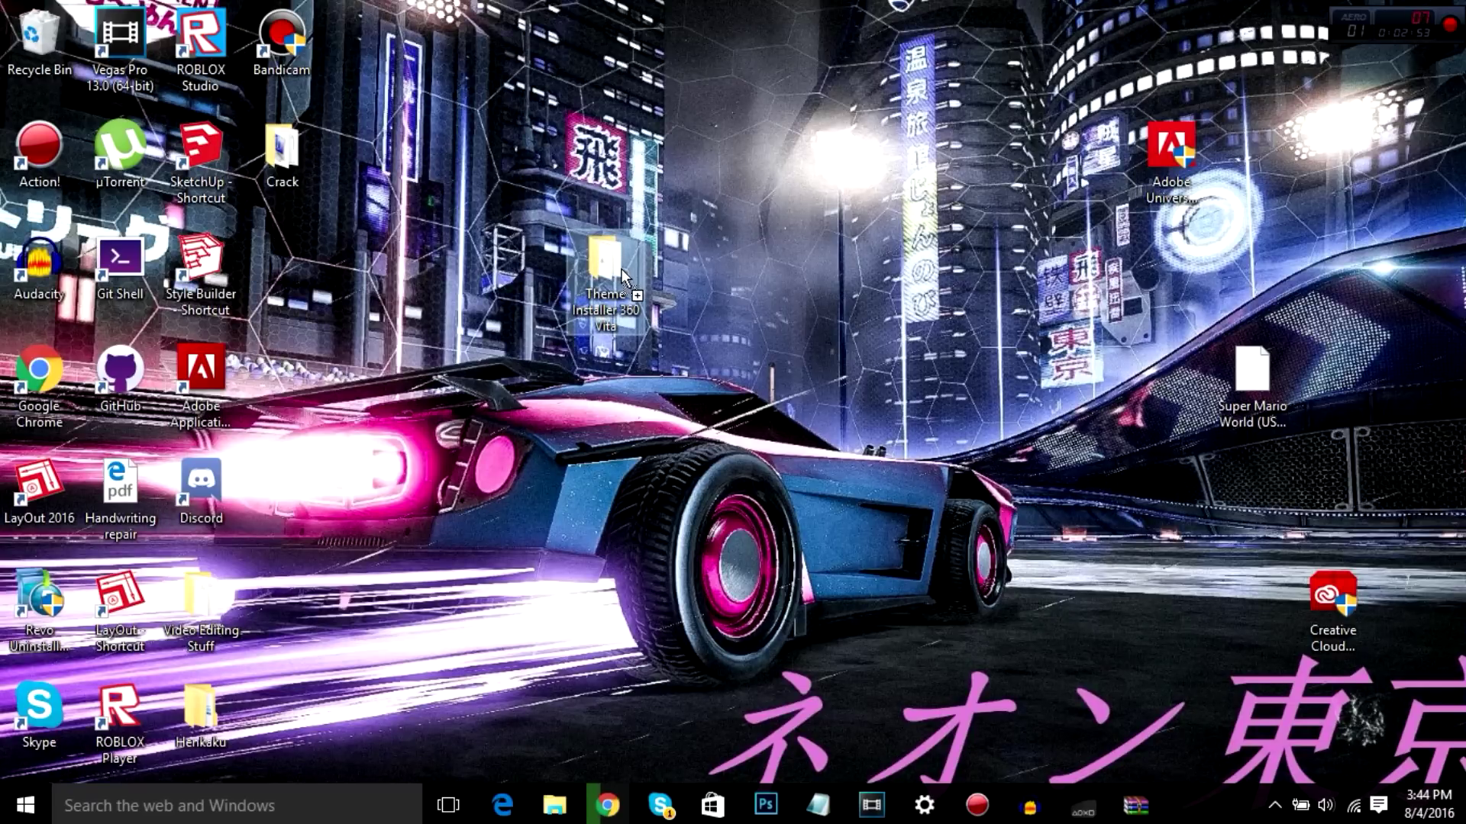
drag(621, 268, 621, 271)
double_click(627, 284)
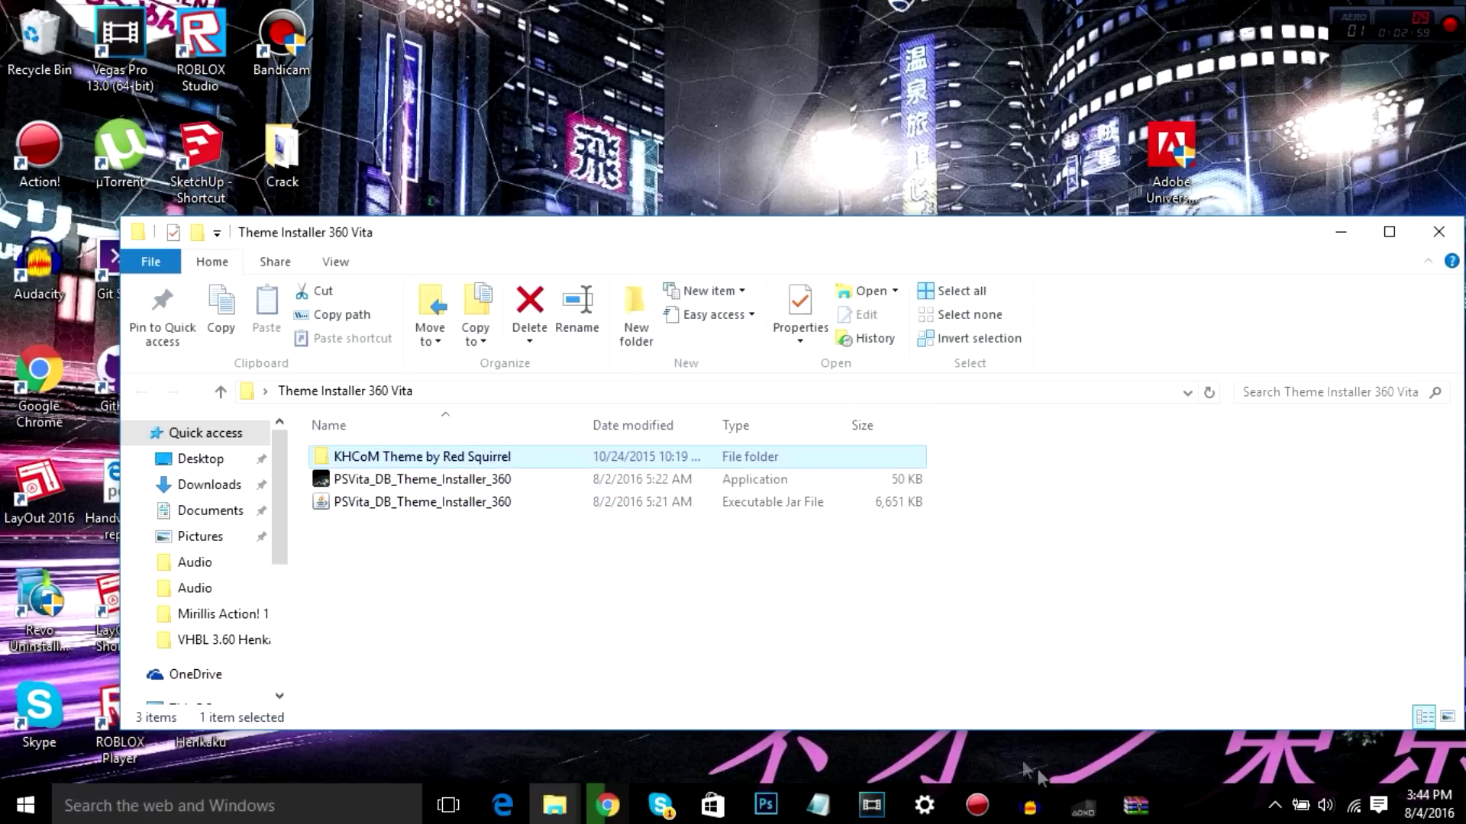
Load the KHCoM Theme by Red Squirrel folder from Theme Installer 360 Vita into PSVita DB Theme Installer 360 and install the custom theme
click(1084, 806)
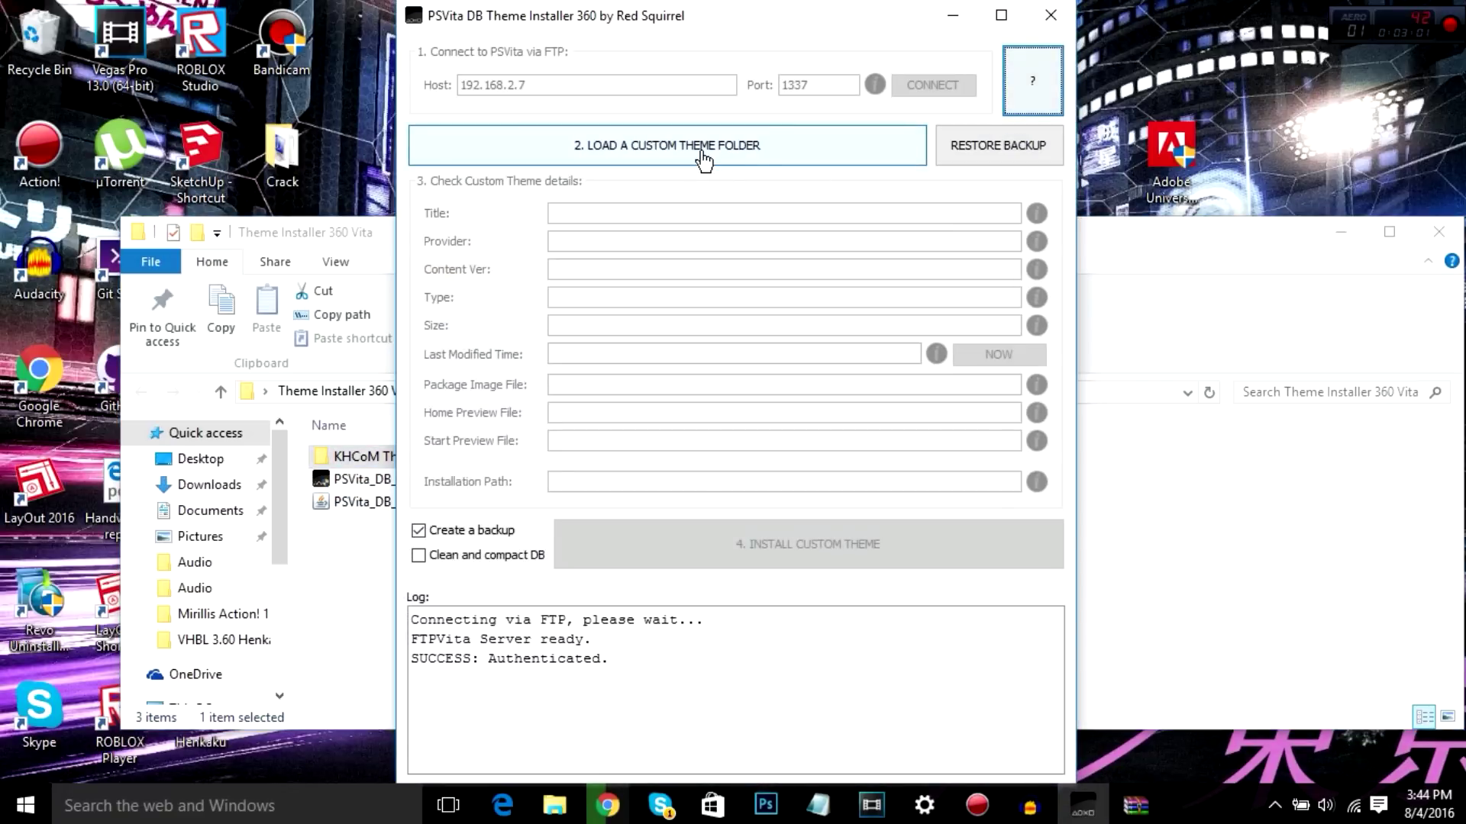
click(778, 156)
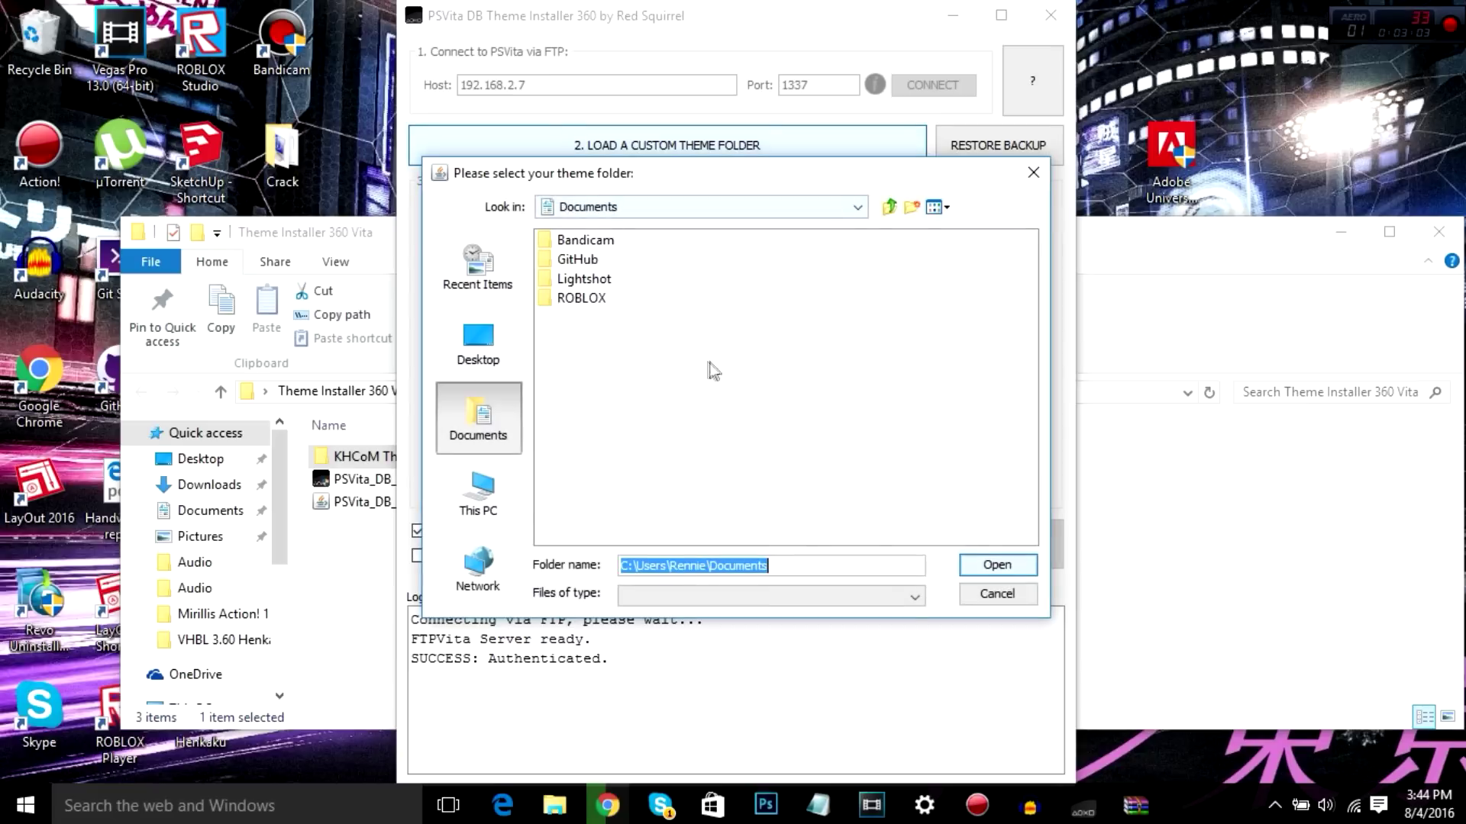
click(478, 340)
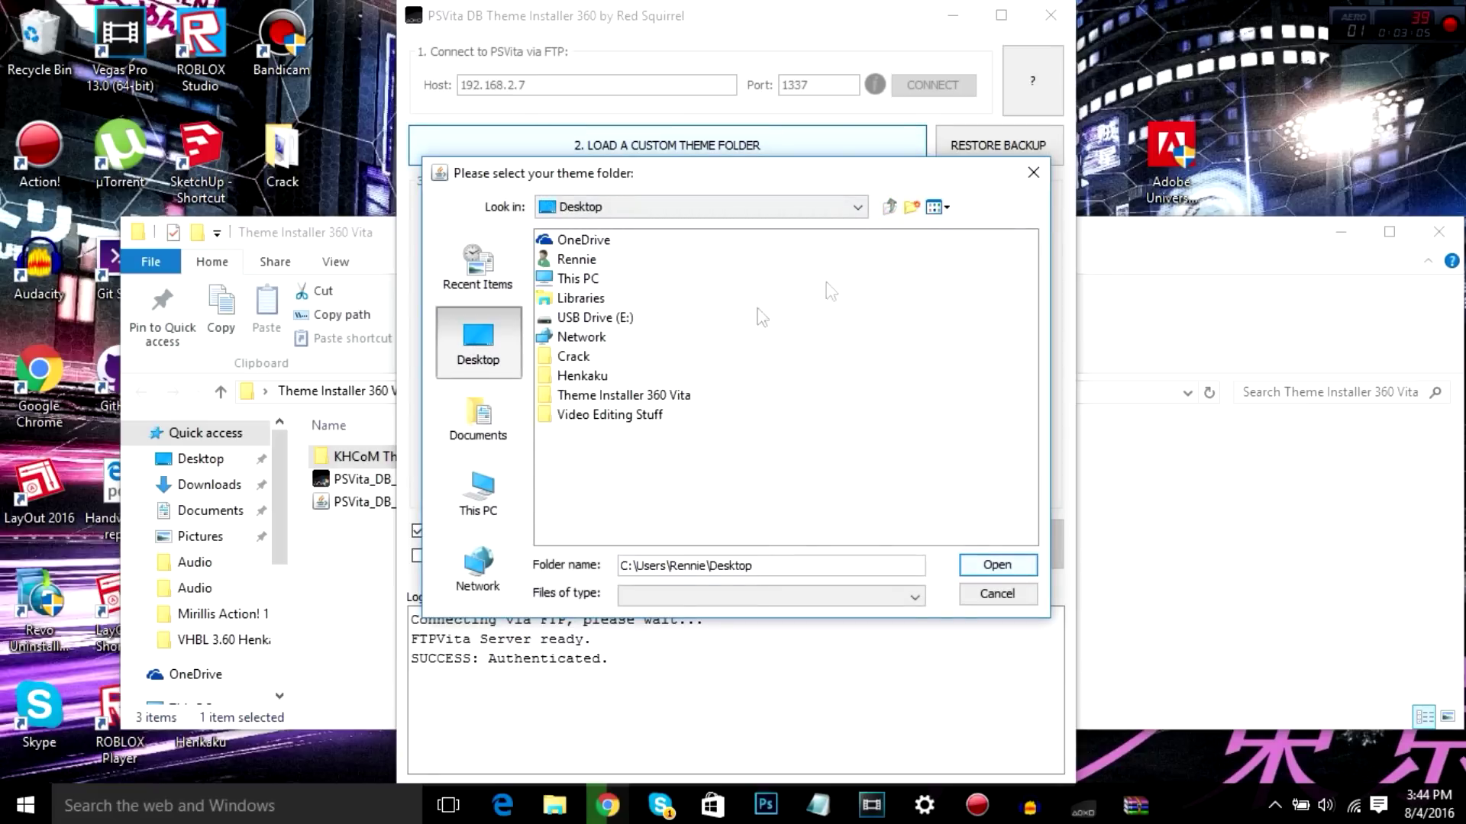
double_click(588, 396)
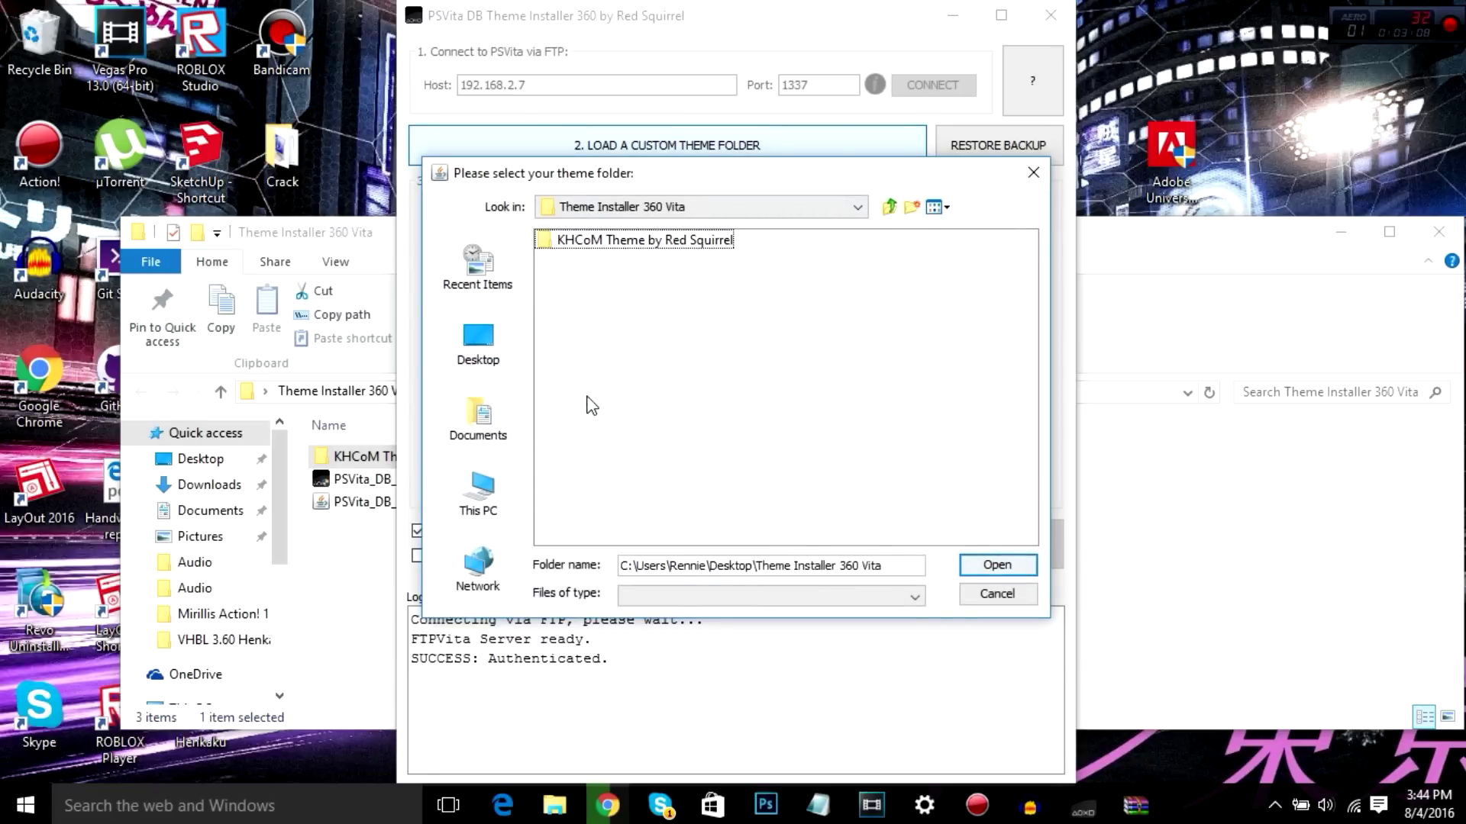
click(703, 244)
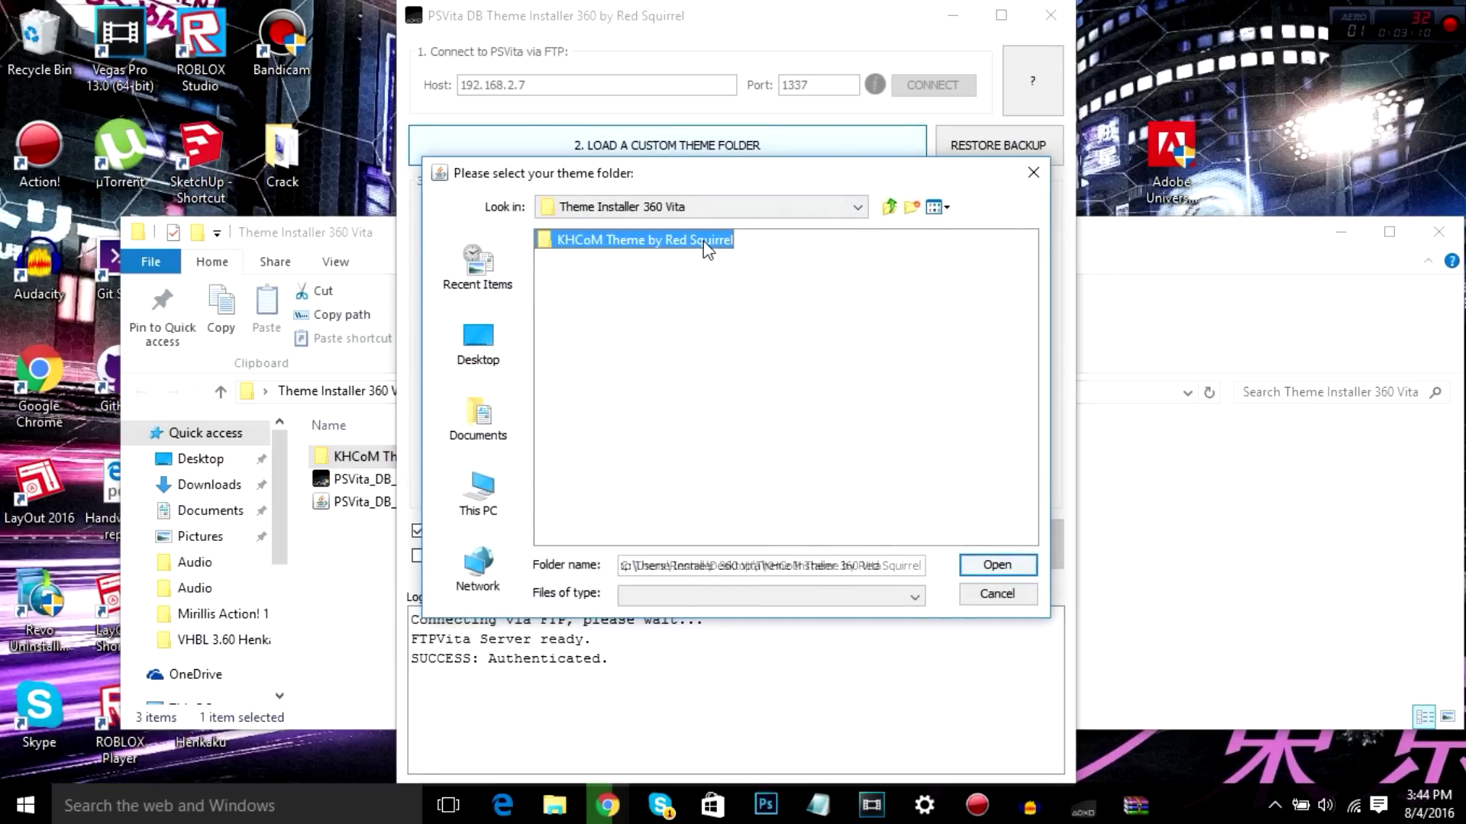
click(980, 571)
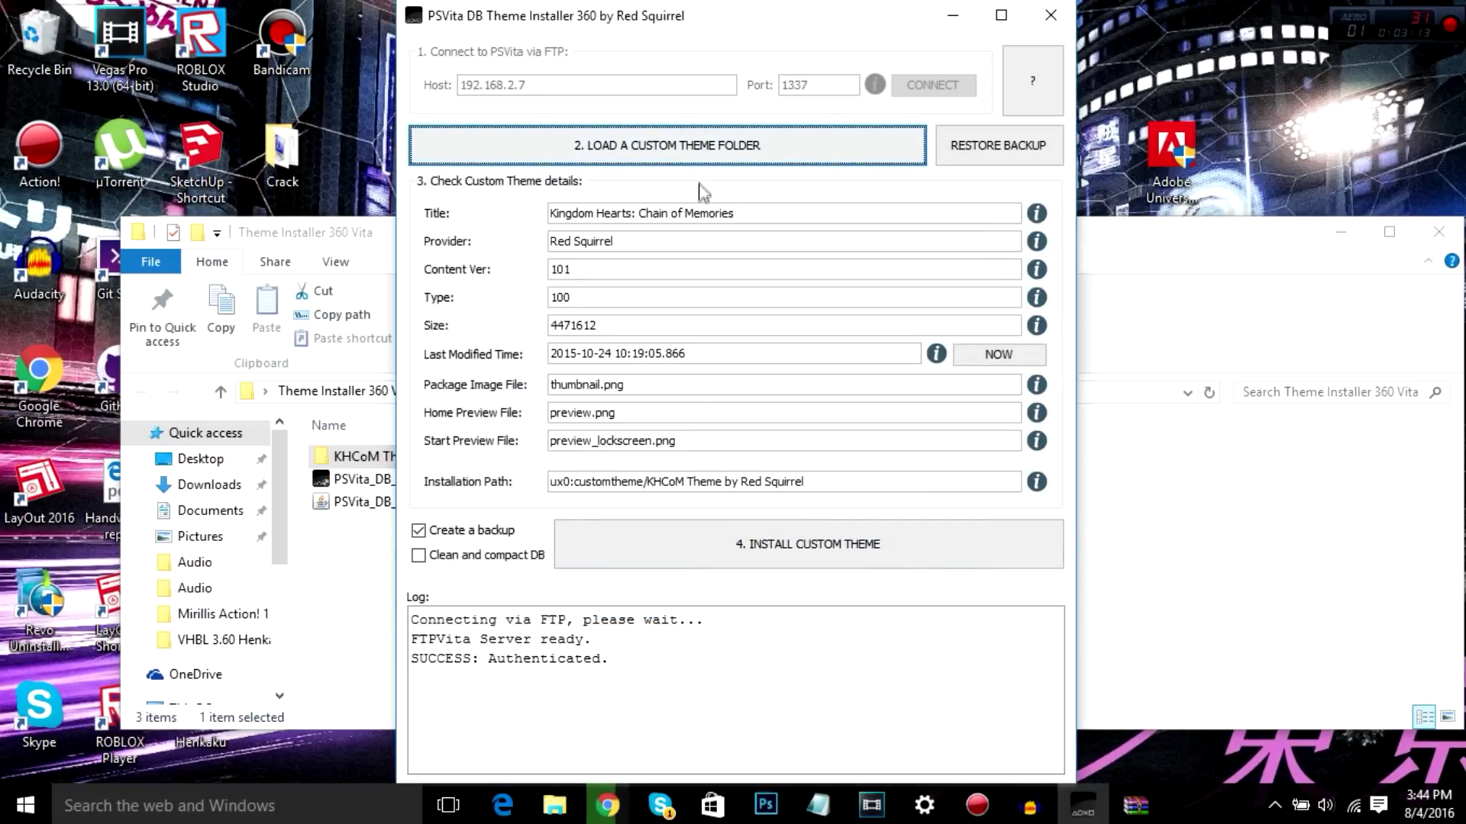
click(725, 553)
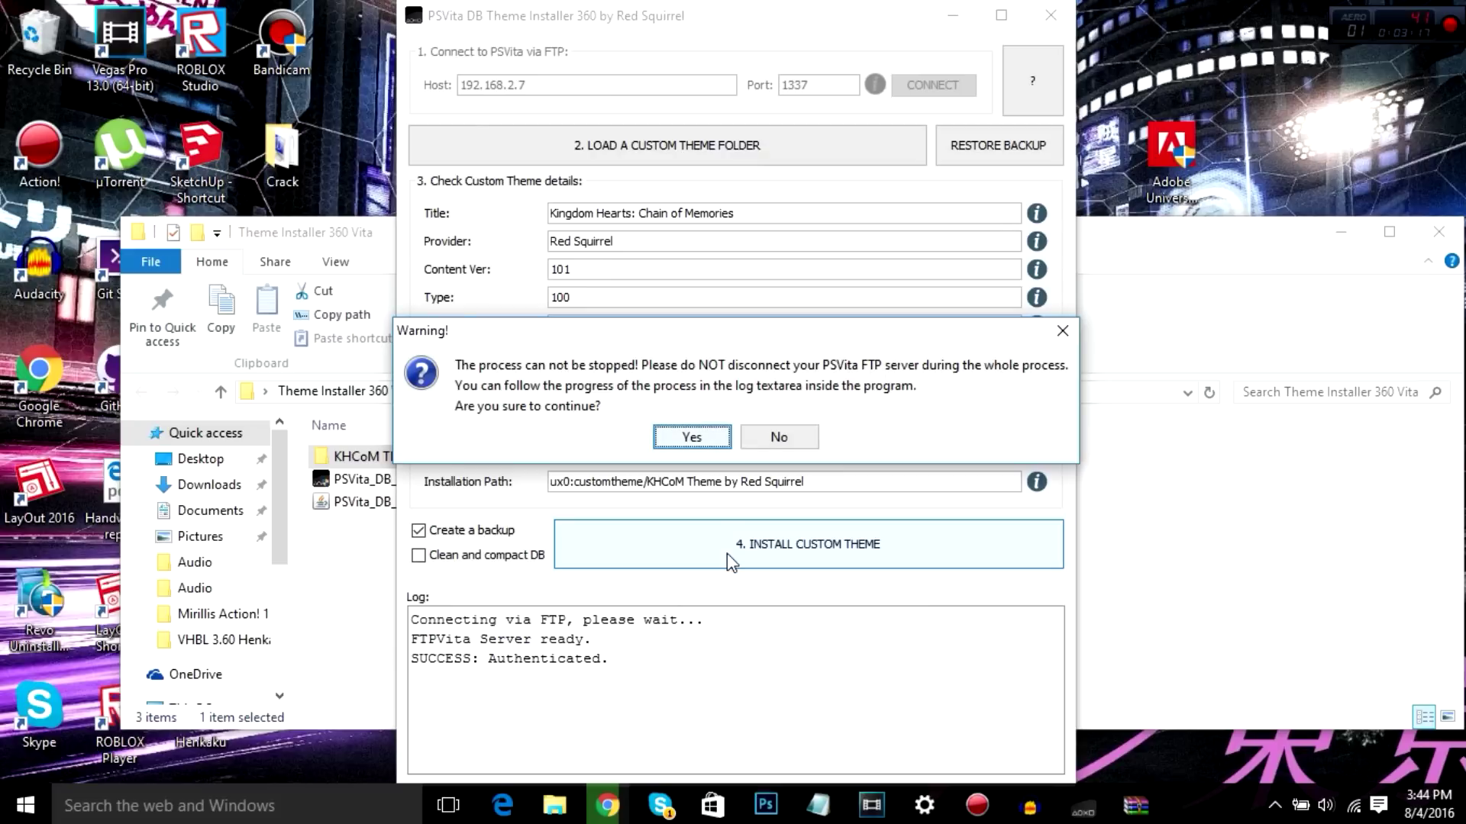
click(713, 449)
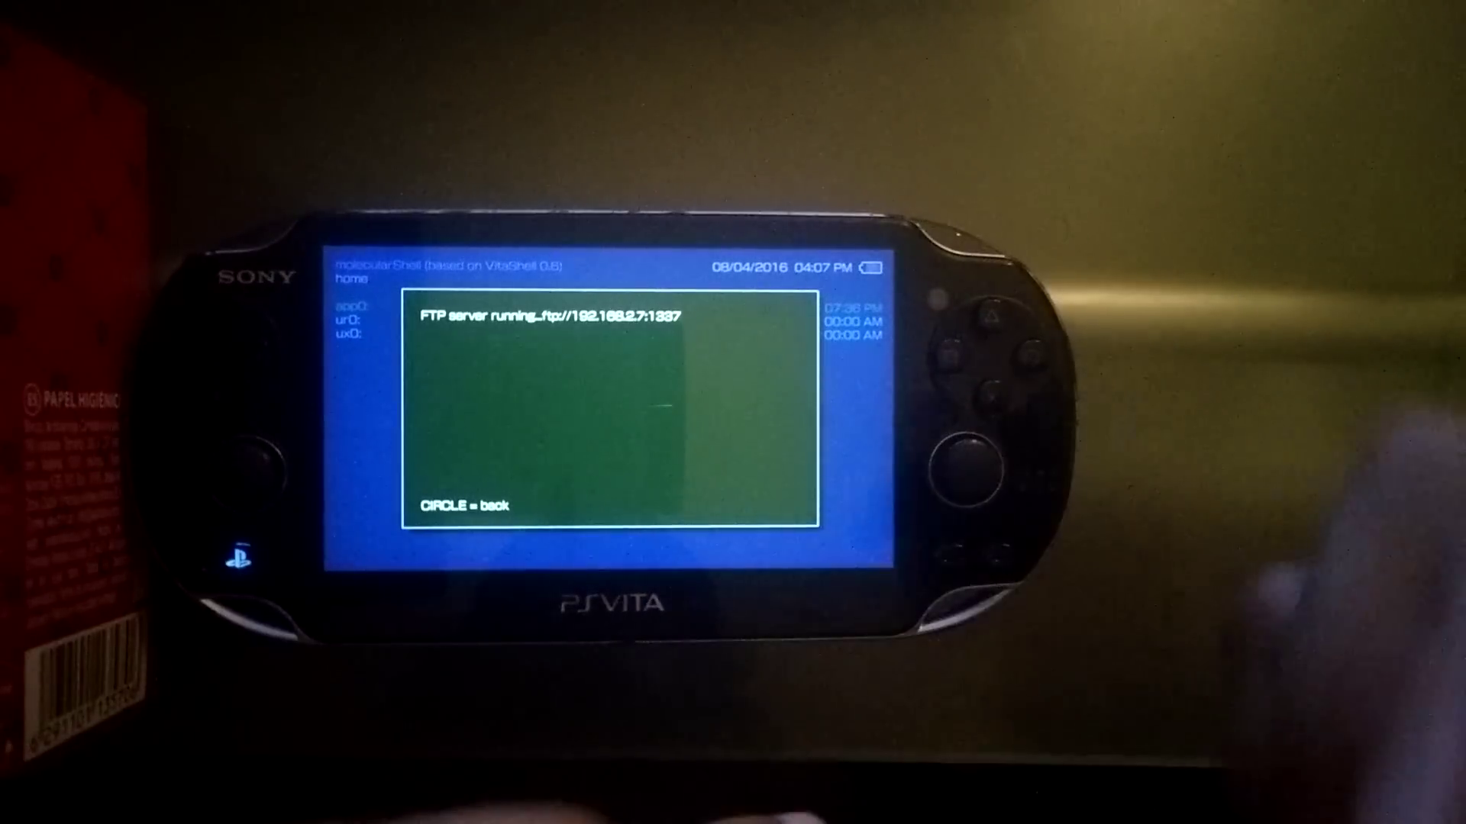
key(Escape)
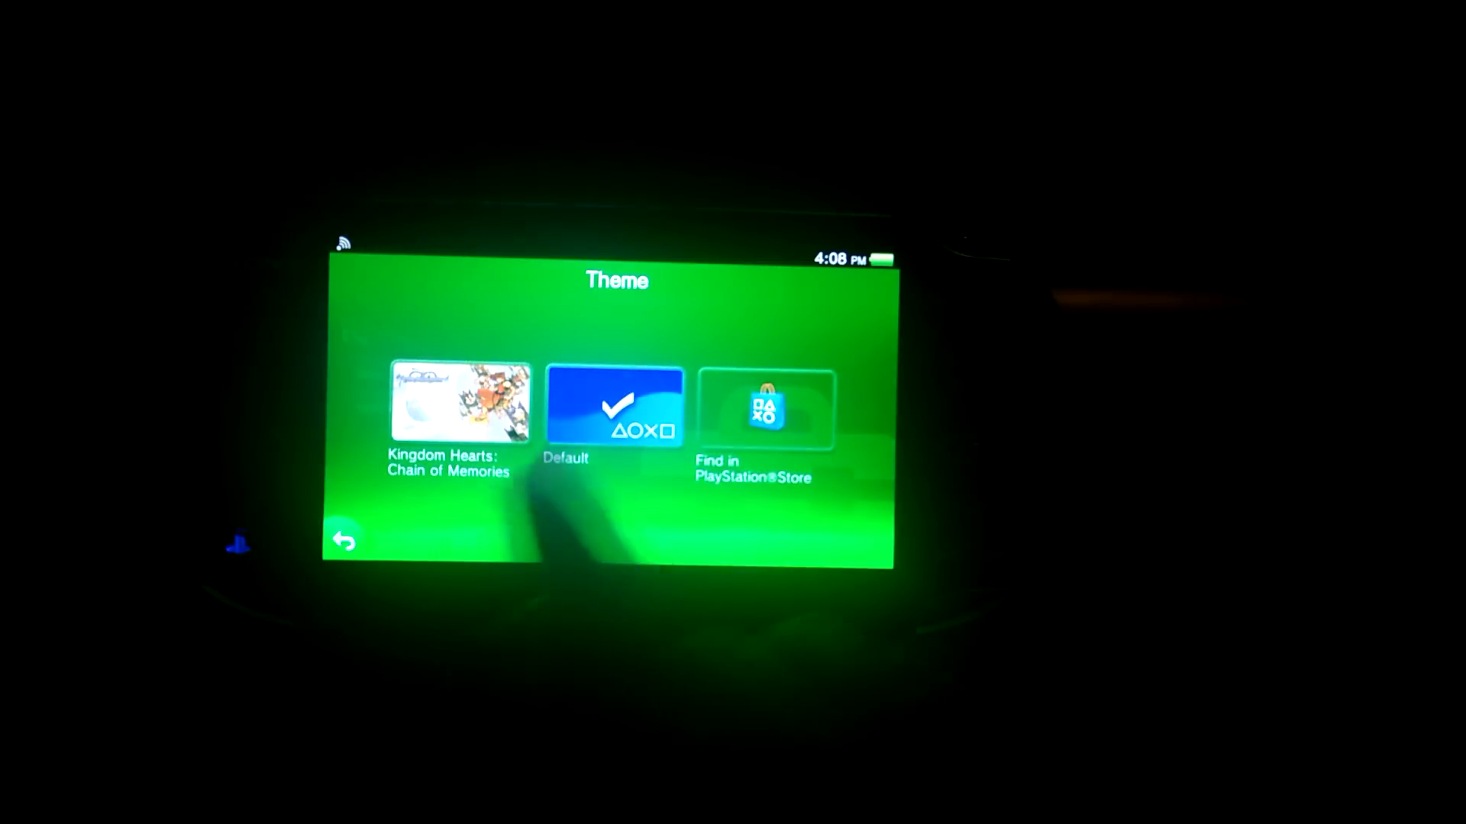
click(450, 405)
click(612, 497)
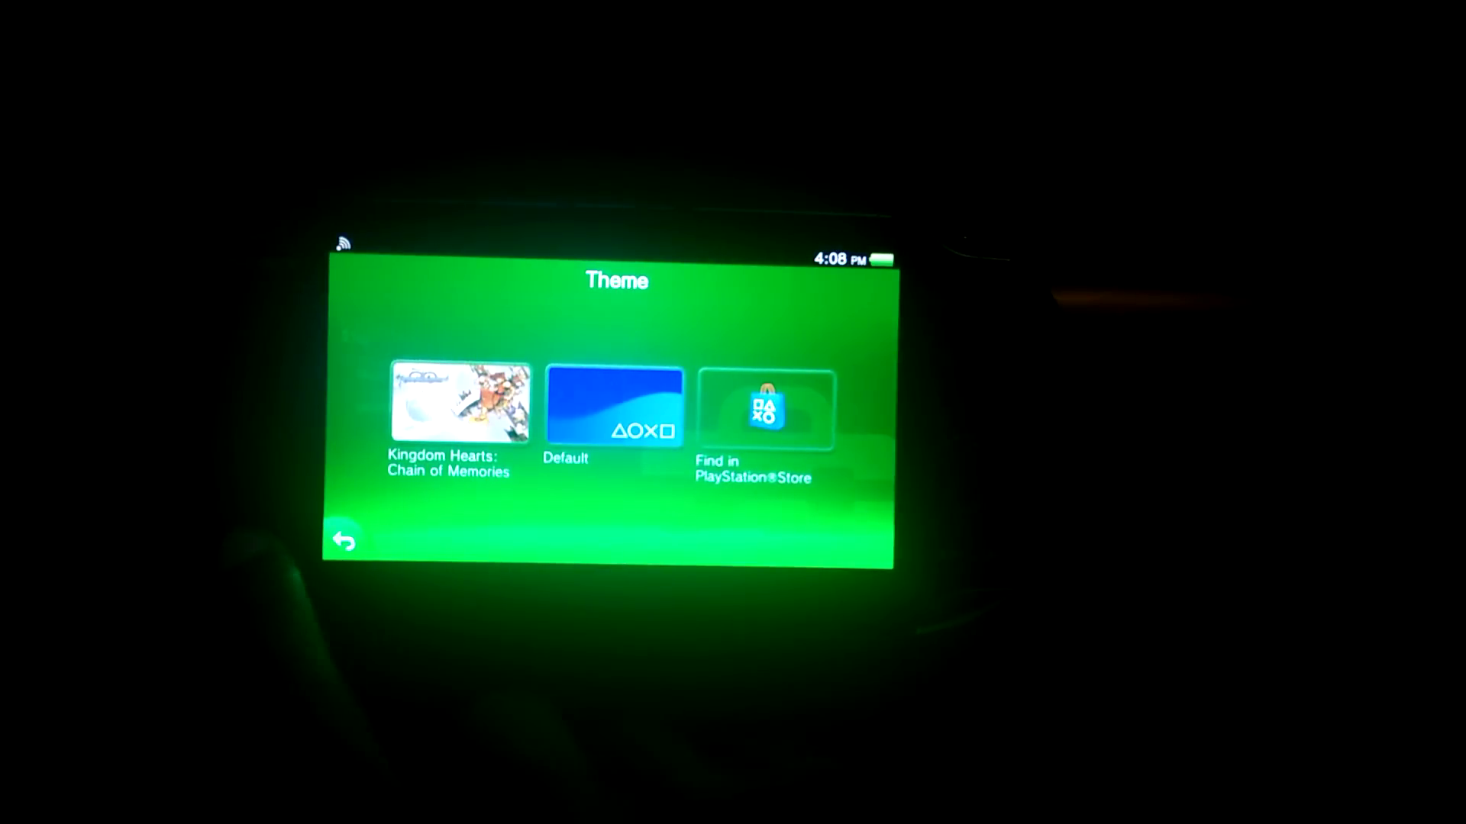
click(343, 542)
drag(496, 420, 824, 491)
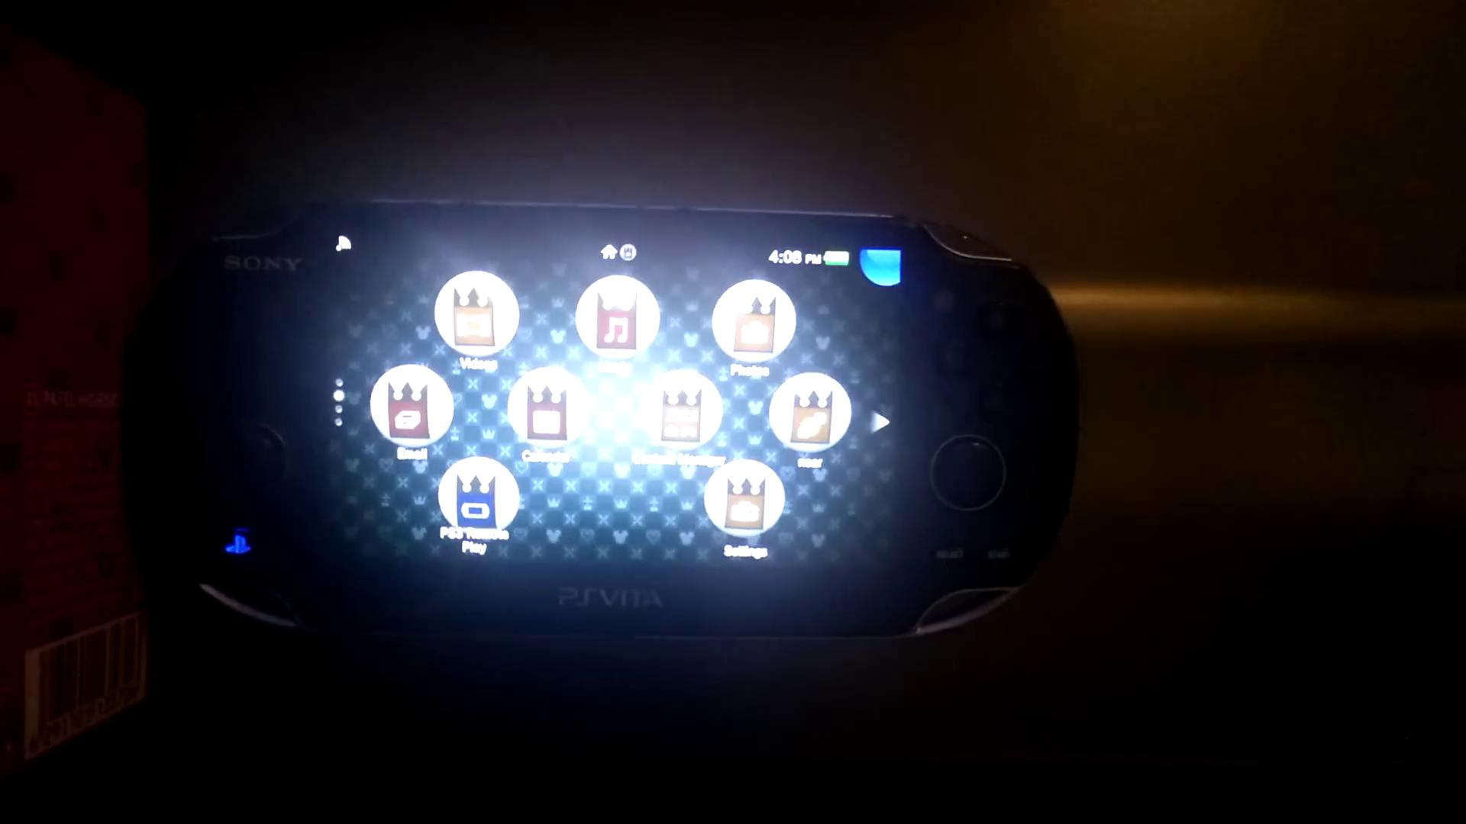